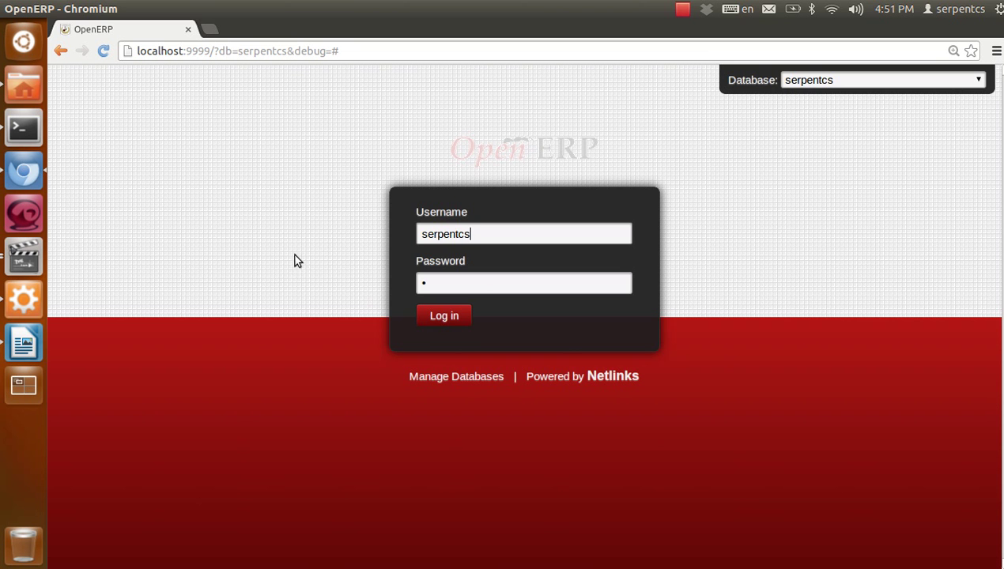
# Log in to OpenERP and open the Invoicing > Customer Invoices list
pyautogui.click(477, 286)
pyautogui.click(444, 315)
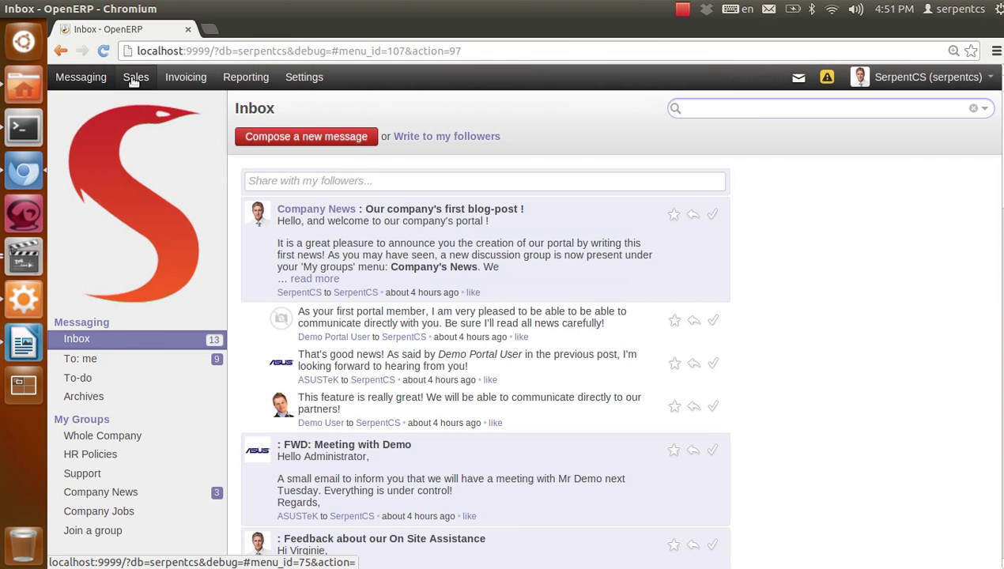
pyautogui.click(135, 76)
pyautogui.click(178, 77)
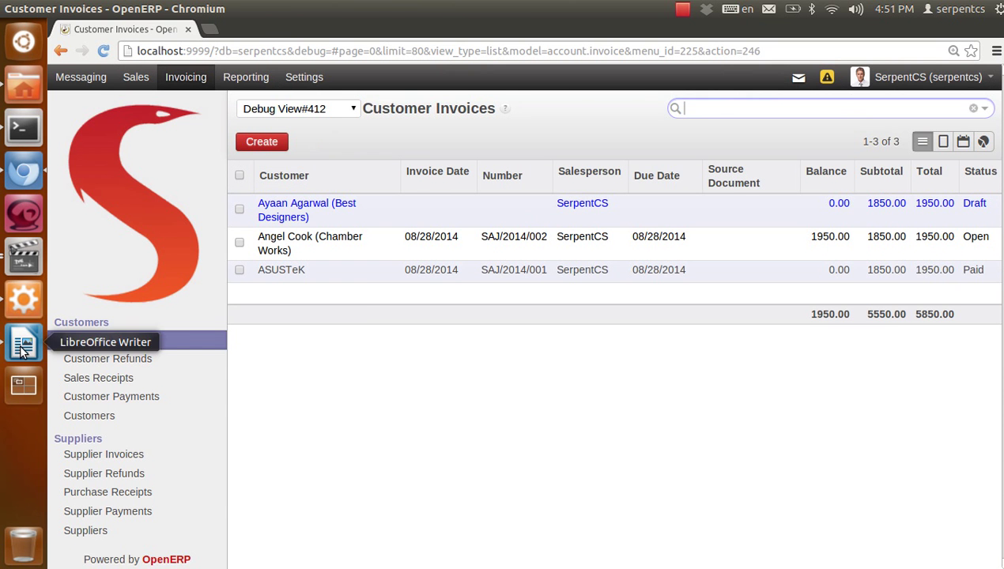
# Start a new Writer document and set the report server to localhost, port 9999
pyautogui.click(23, 346)
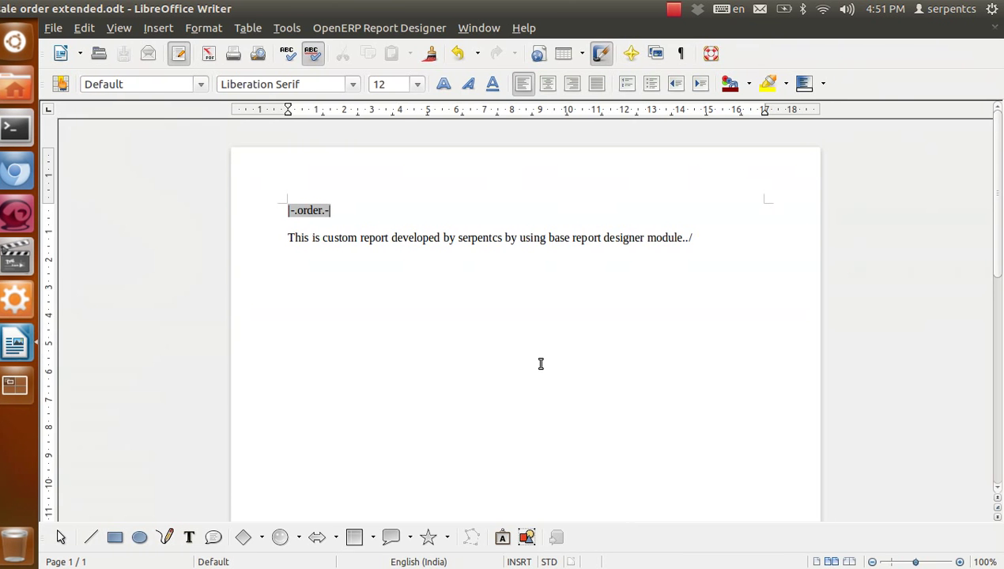
pyautogui.hotkey('ctrl', 'n')
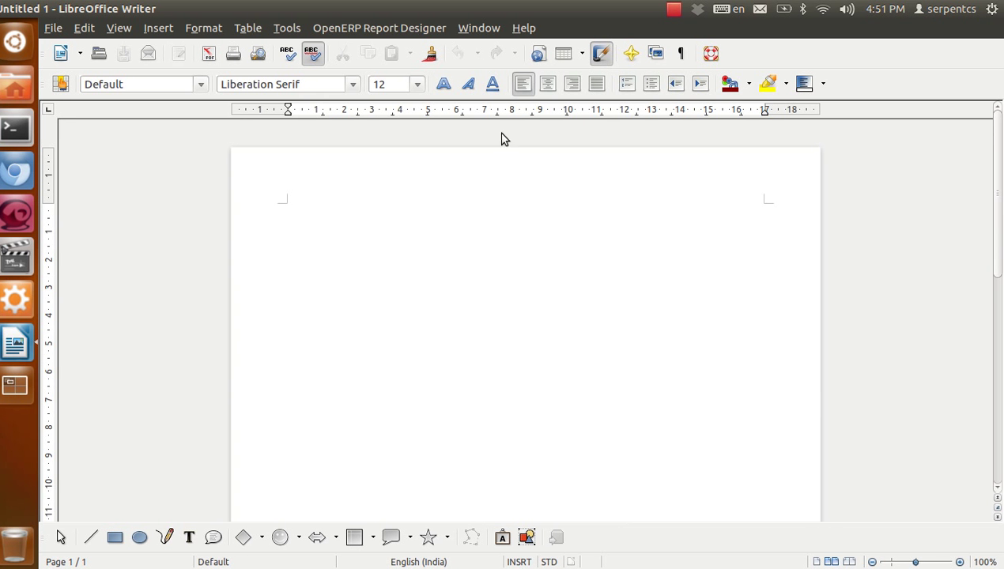
pyautogui.click(381, 29)
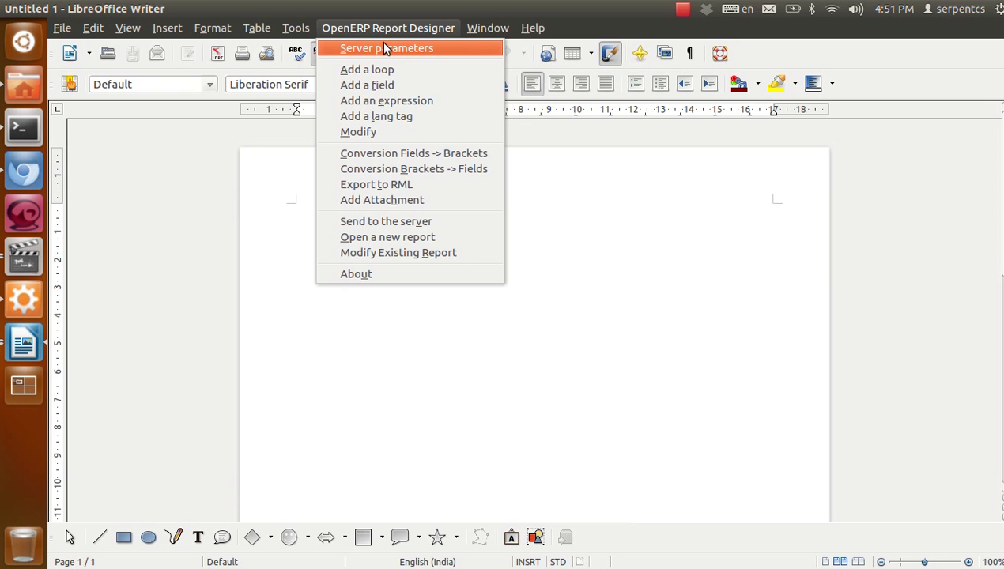
pyautogui.click(384, 47)
pyautogui.moveTo(343, 124); pyautogui.dragTo(267, 121)
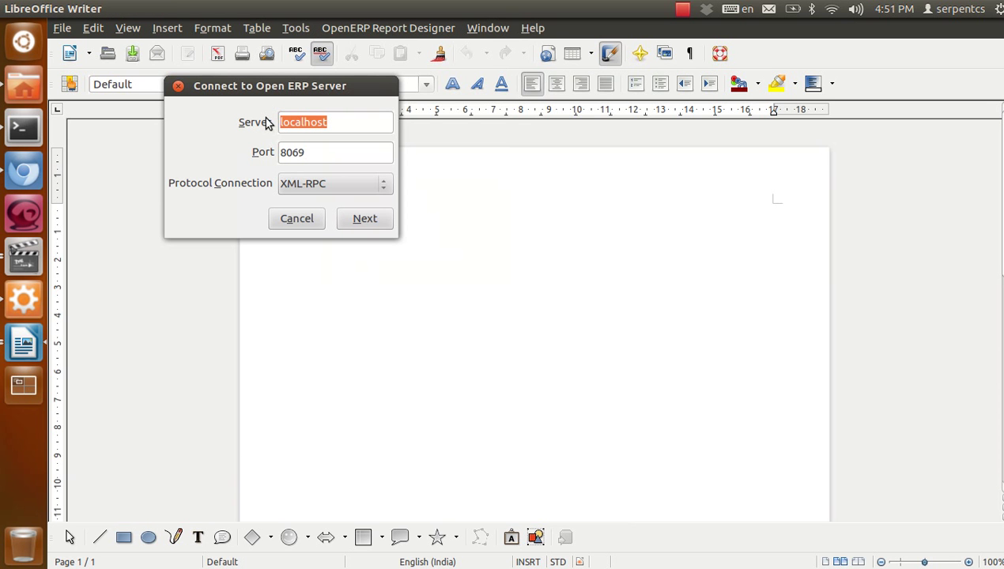
pyautogui.write('localhost')
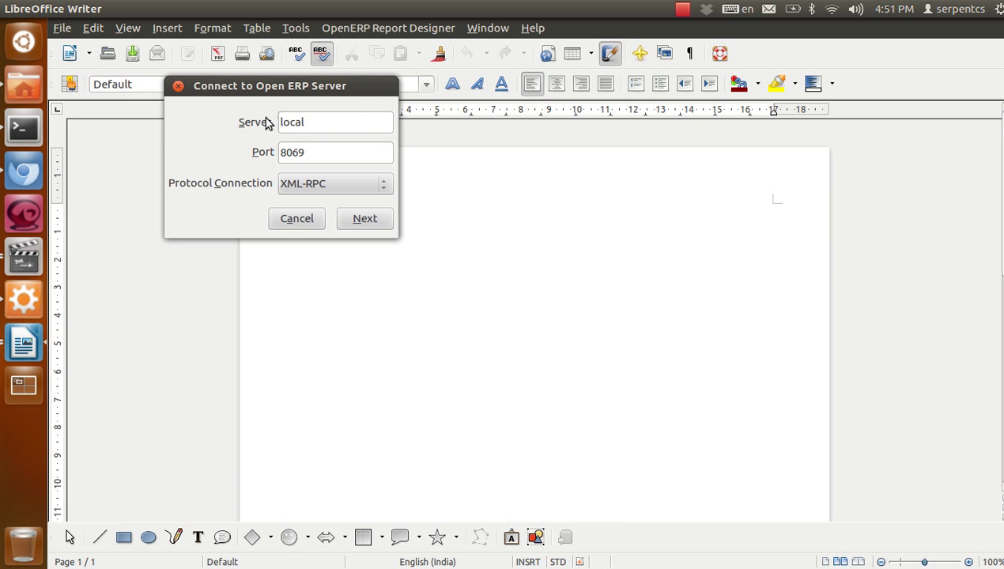
pyautogui.press('Tab')
pyautogui.write('9999')
pyautogui.click(23, 174)
pyautogui.moveTo(188, 50); pyautogui.dragTo(219, 50)
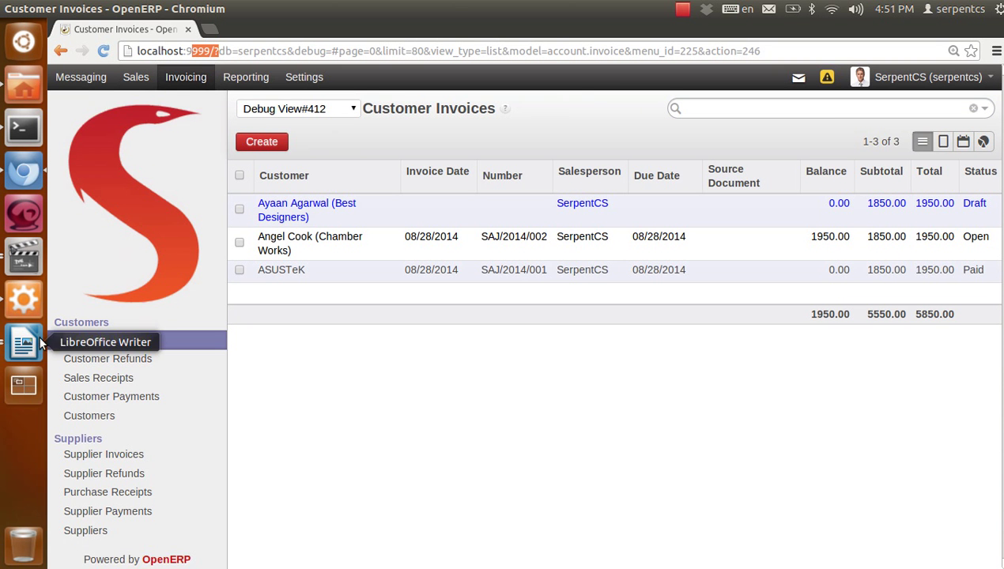
pyautogui.click(24, 342)
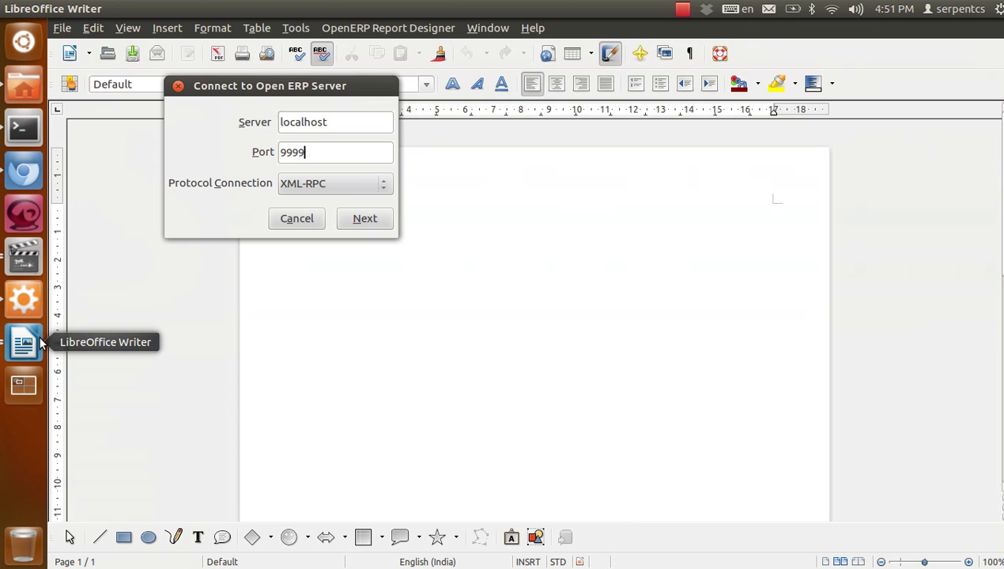
# Connect to the existing OpenERP database with the user's login name and password, then return to the browser
pyautogui.click(356, 221)
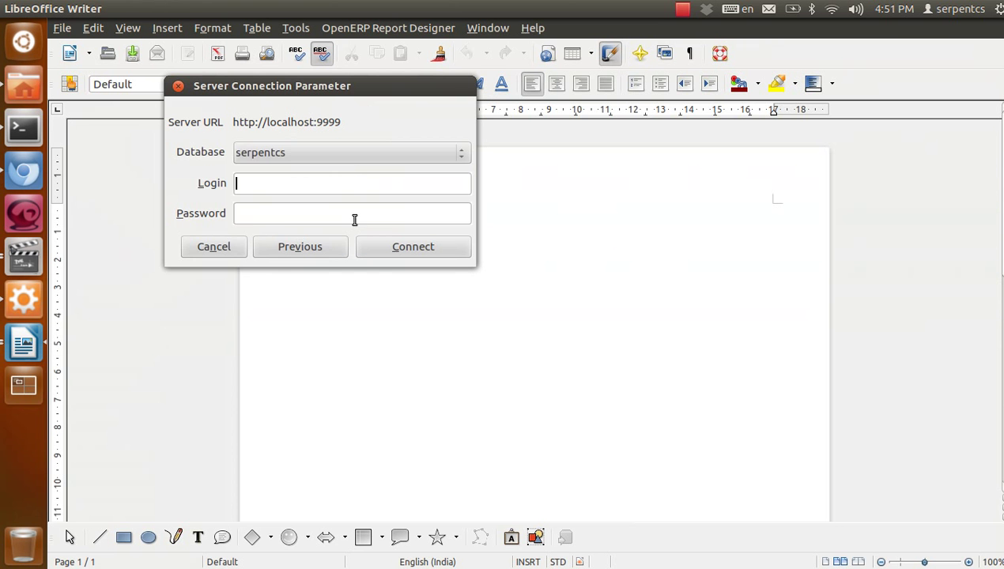
pyautogui.click(334, 151)
pyautogui.click(334, 151)
pyautogui.click(312, 185)
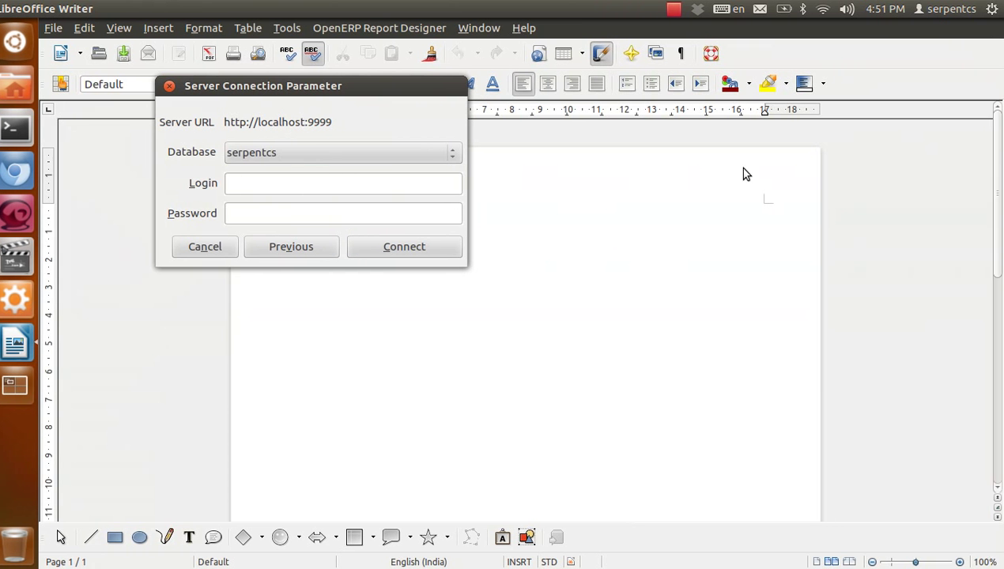
pyautogui.write('serpentcs')
pyautogui.press('Tab')
pyautogui.write('a')
pyautogui.click(435, 249)
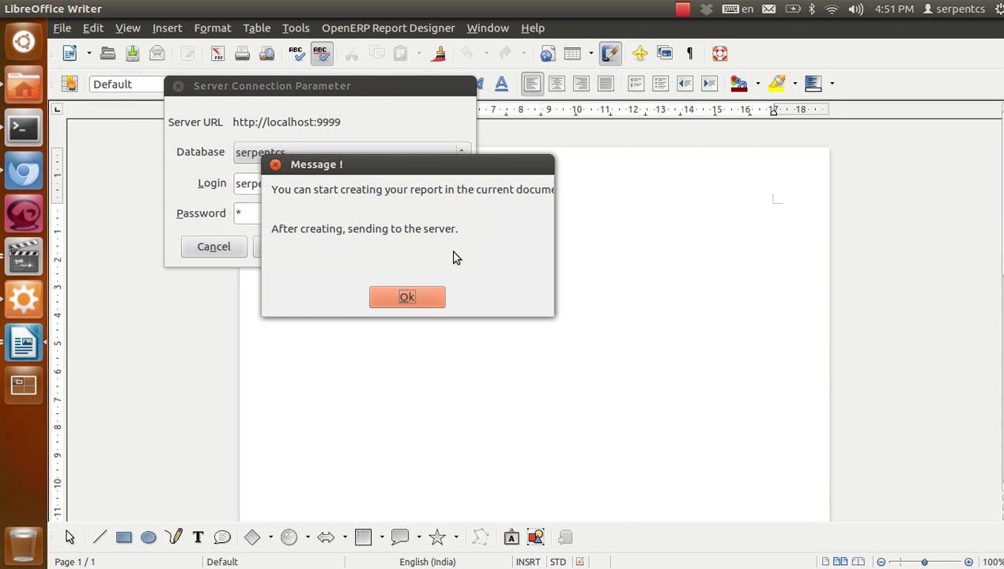
pyautogui.click(437, 295)
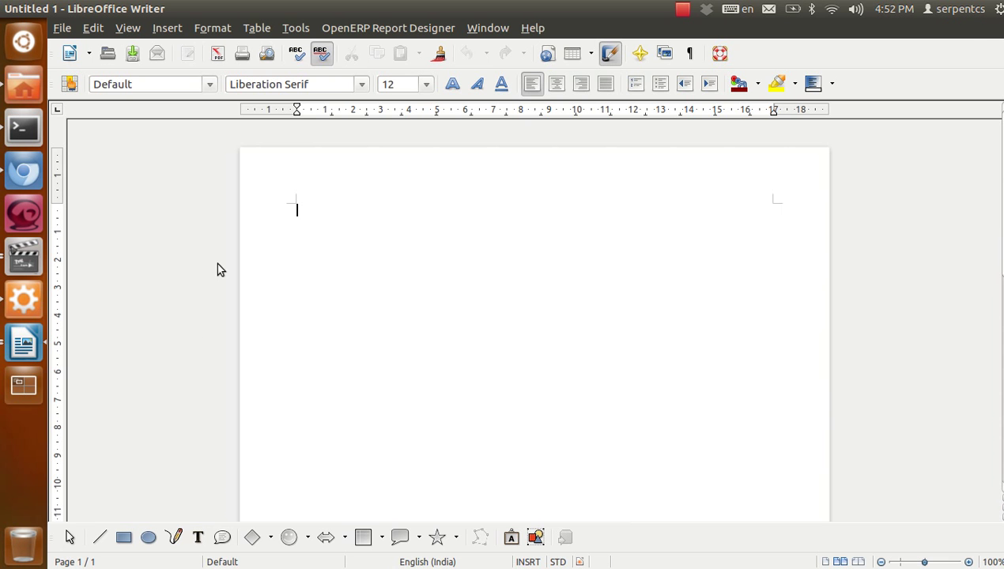
pyautogui.click(36, 180)
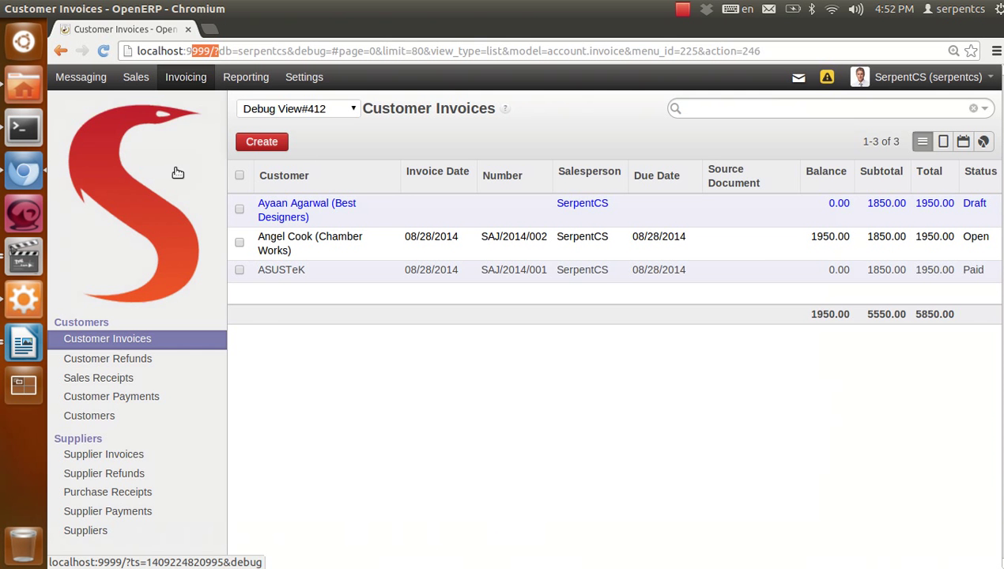
# Open sales order SO007 from Sales Orders and print it as Quotation / Order
pyautogui.click(133, 82)
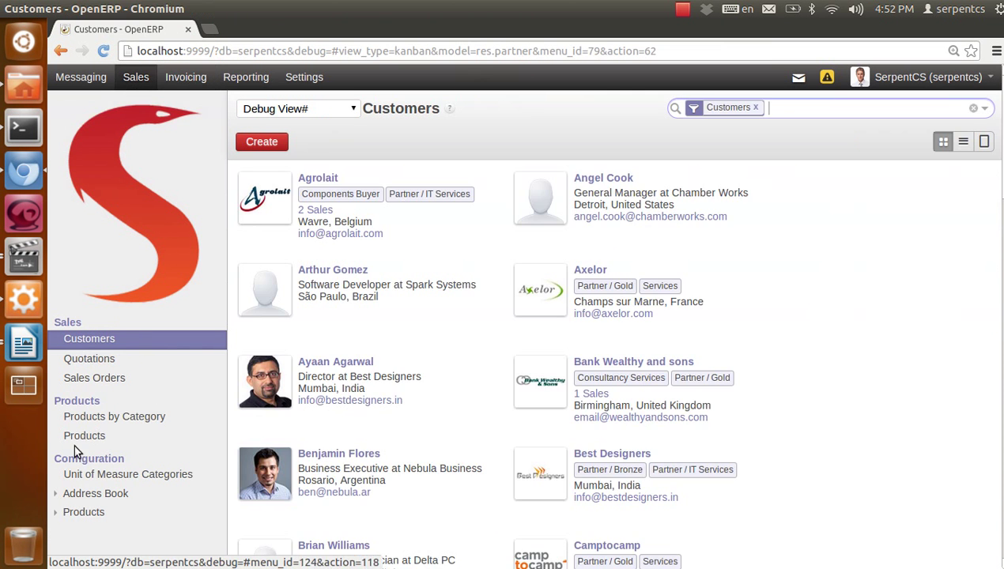
pyautogui.click(95, 378)
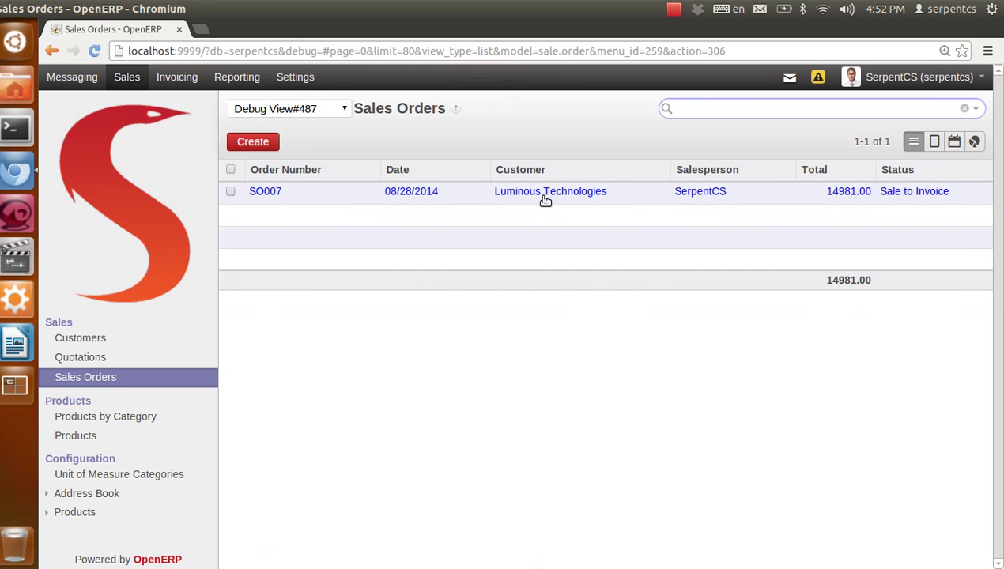
pyautogui.click(527, 200)
pyautogui.click(534, 143)
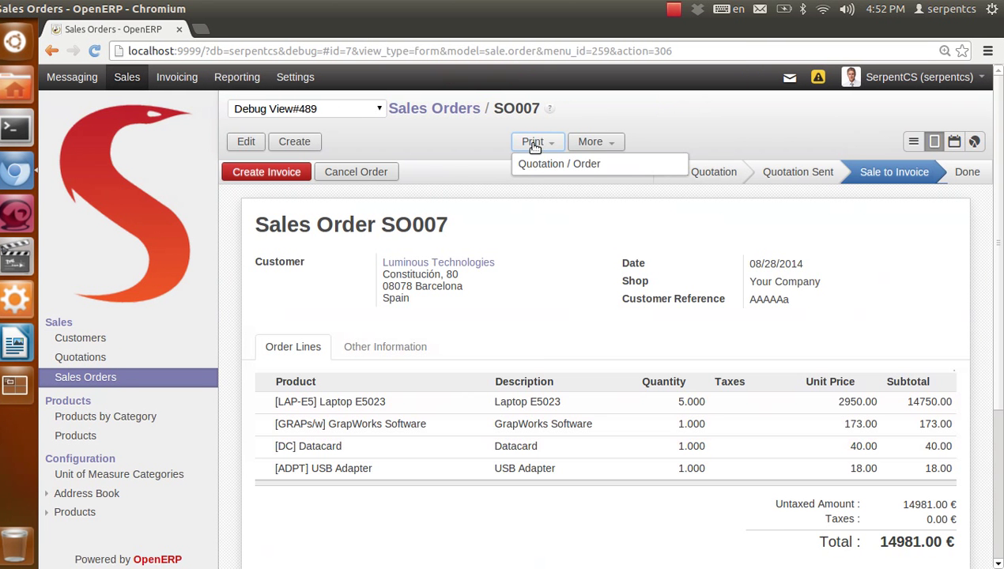
pyautogui.click(596, 165)
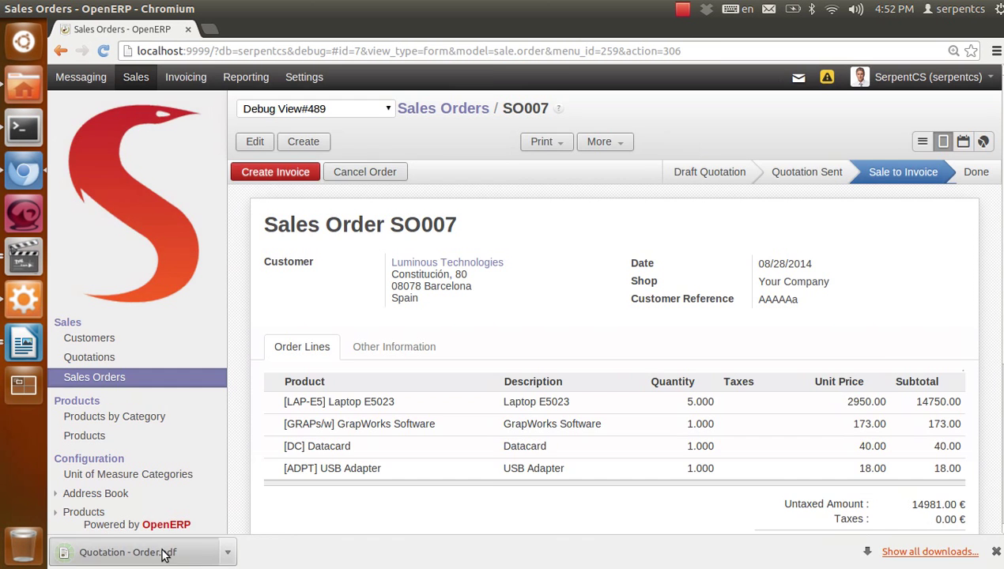
# Open the downloaded SO007 order PDF, scroll through its order table, and close the viewer
pyautogui.click(158, 552)
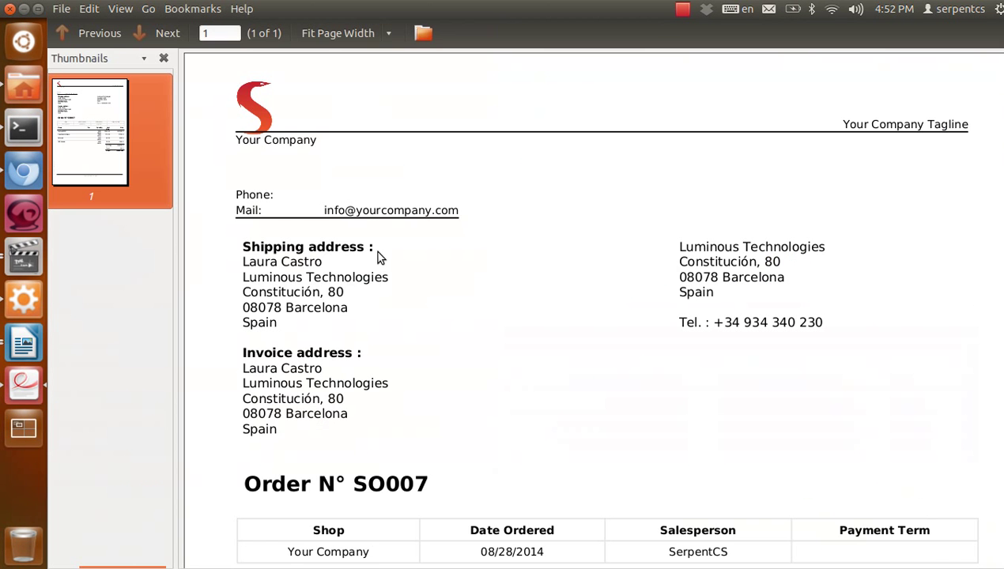
pyautogui.scroll(-5, 459, 335)
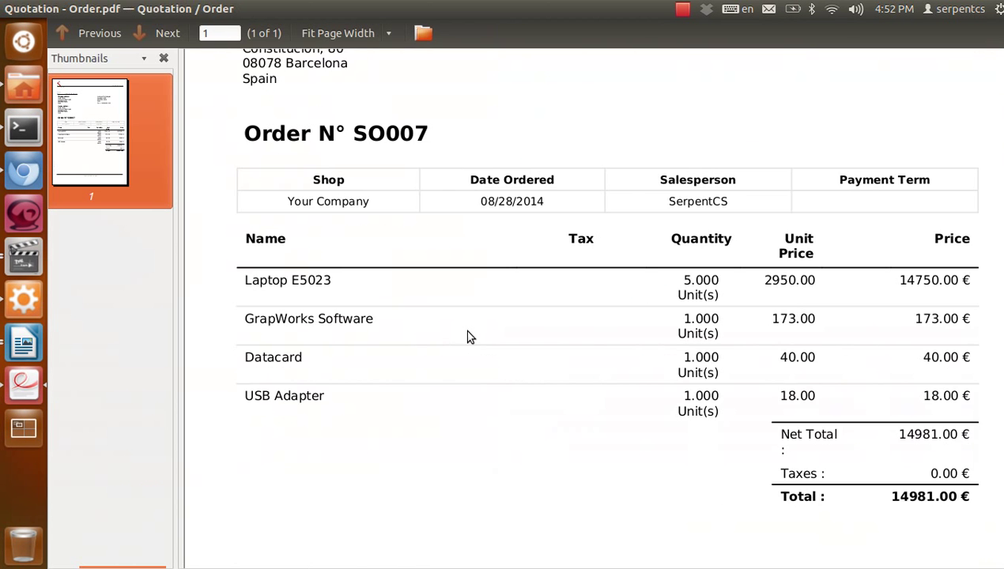
pyautogui.scroll(3, 466, 335)
pyautogui.moveTo(4, 9)
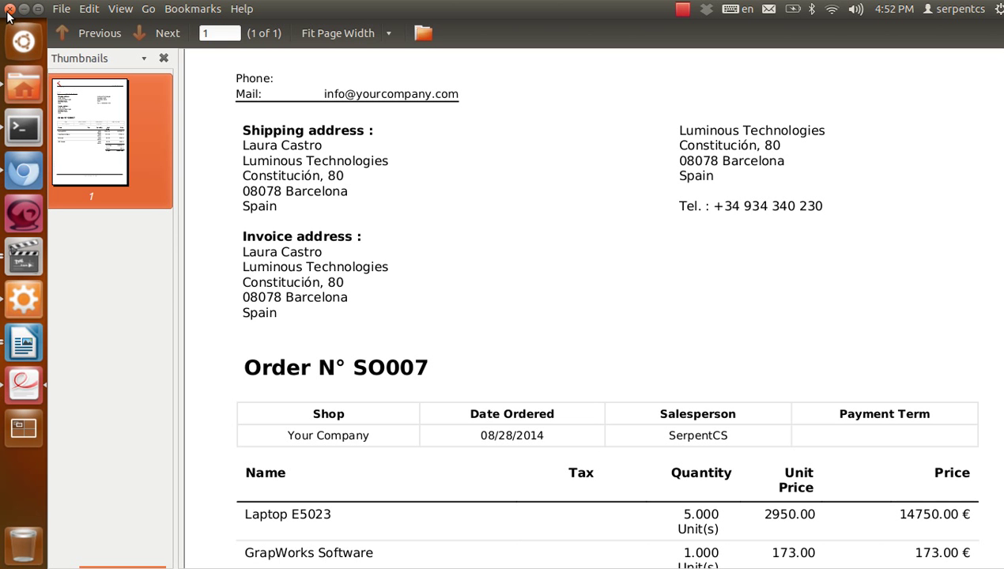
pyautogui.click(9, 10)
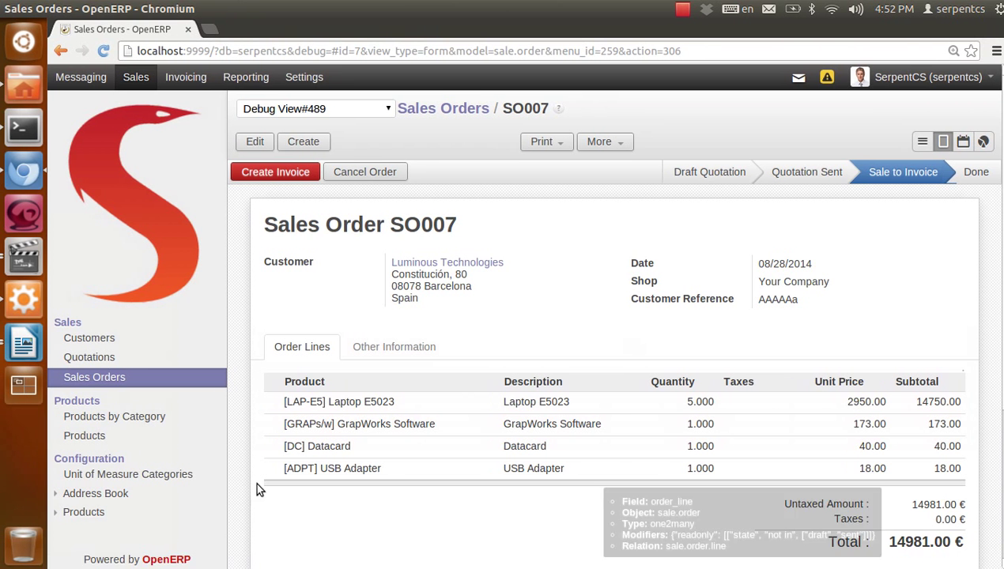
# Open a new OpenERP report in Writer based on the Sales Order model
pyautogui.click(30, 345)
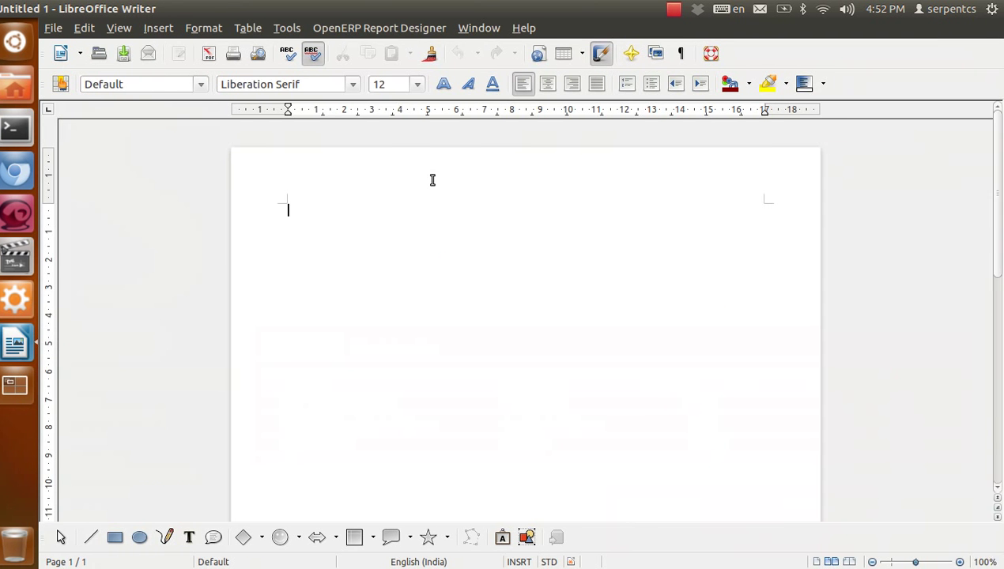
pyautogui.click(392, 30)
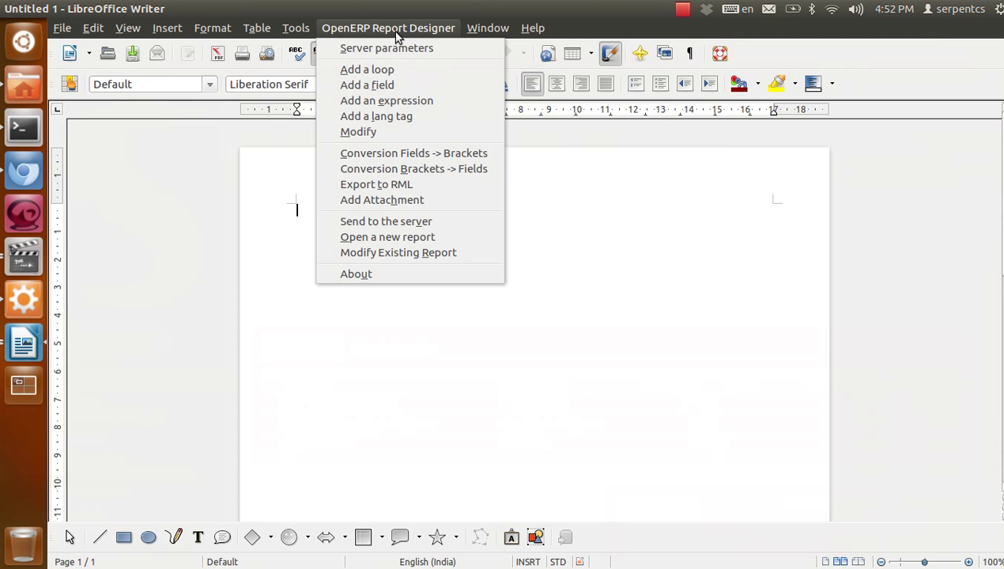
pyautogui.click(423, 238)
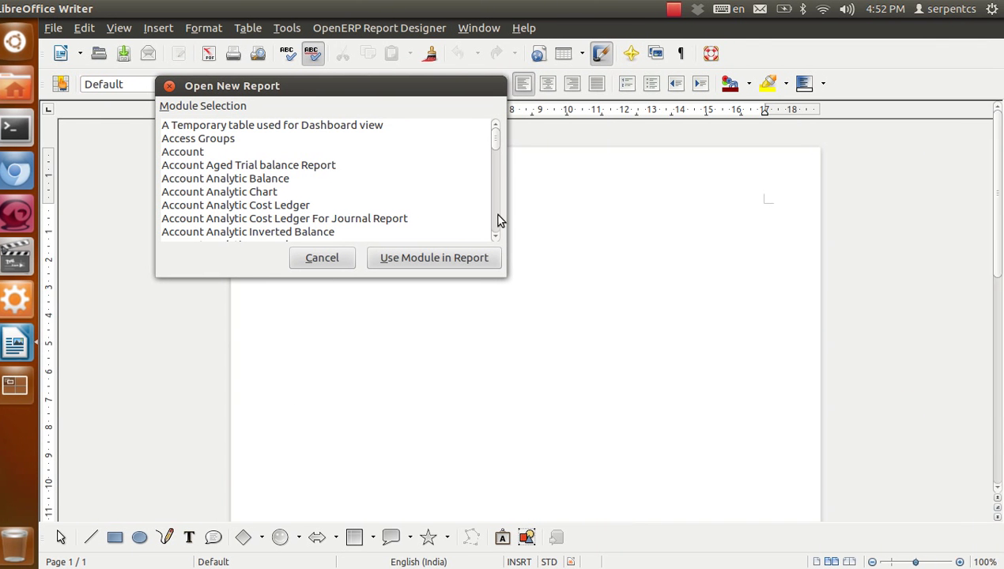
pyautogui.scroll(-3, 331, 207)
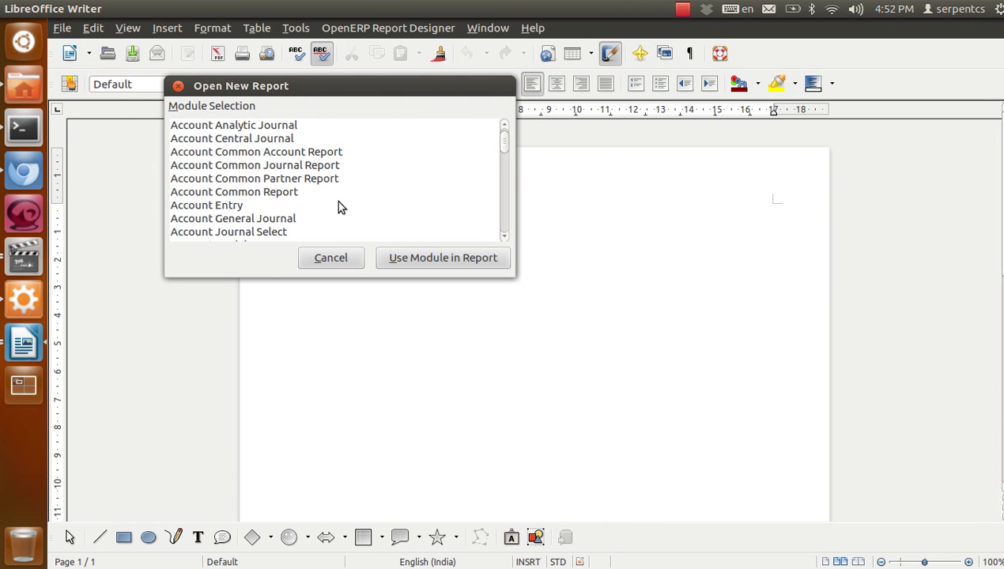
pyautogui.scroll(-10, 336, 200)
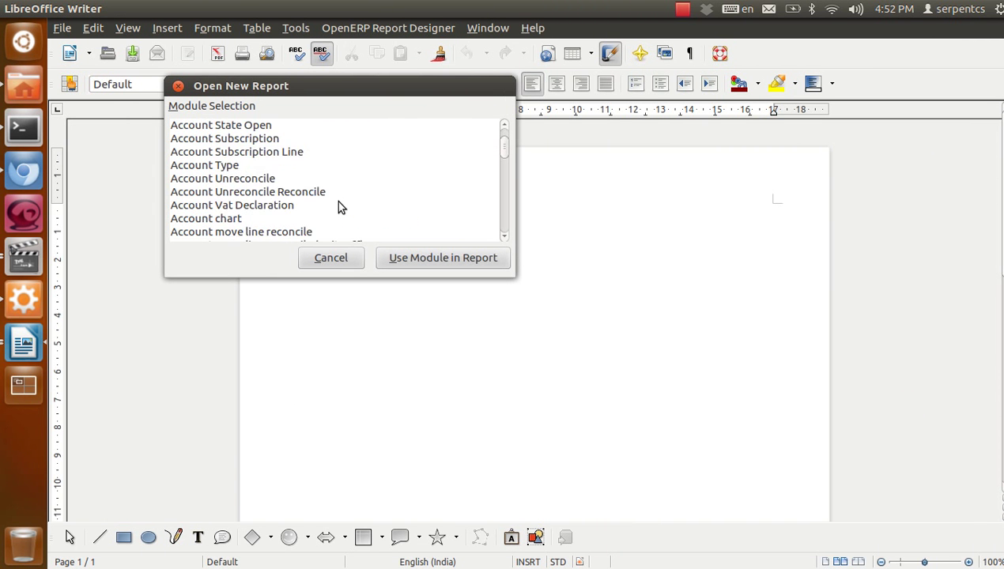
pyautogui.press('s')
pyautogui.click(258, 166)
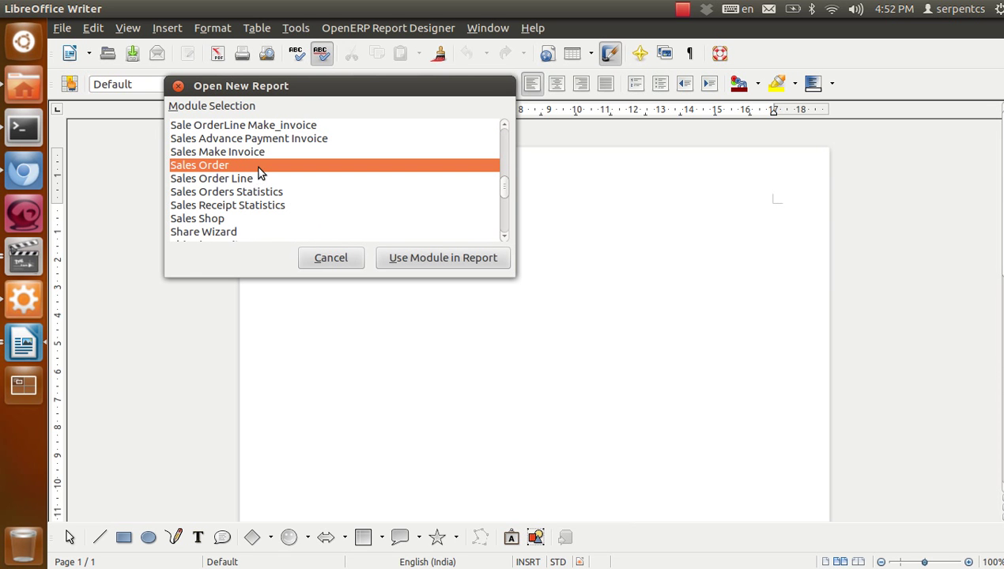
pyautogui.click(448, 258)
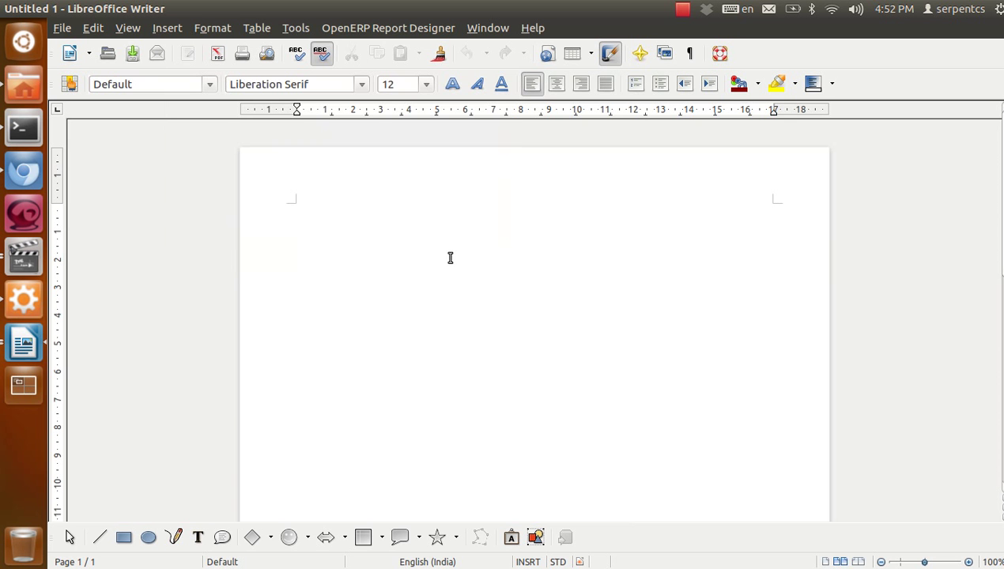
# Insert a RepeatIn loop over 'List of Sales Order' with variable 'order', then start saving
pyautogui.click(405, 29)
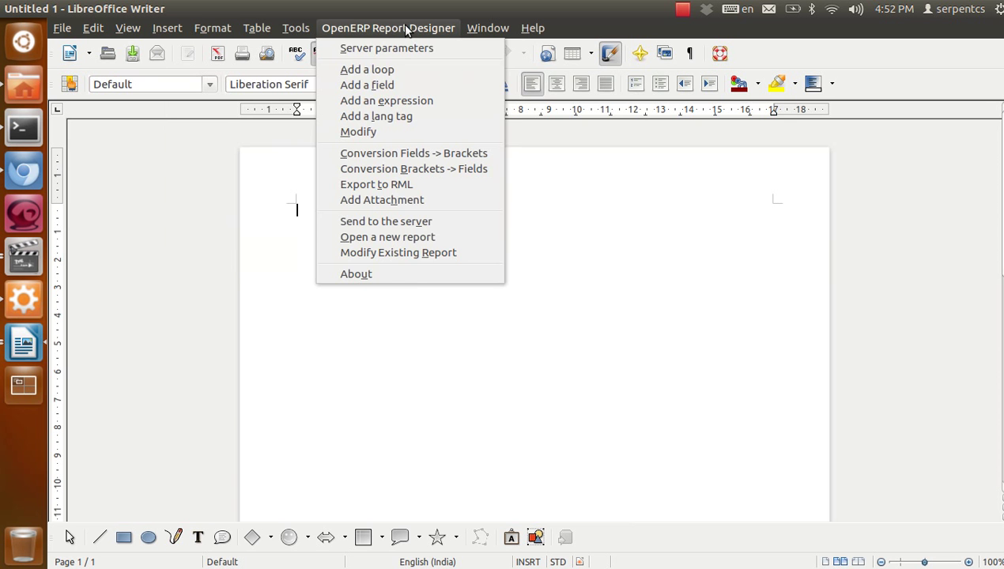
pyautogui.click(389, 68)
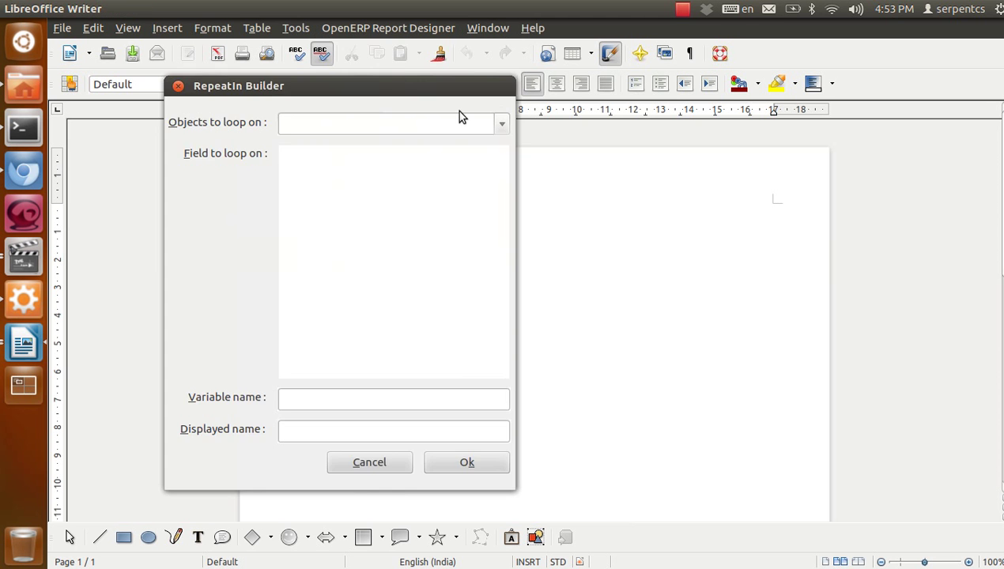
pyautogui.click(503, 125)
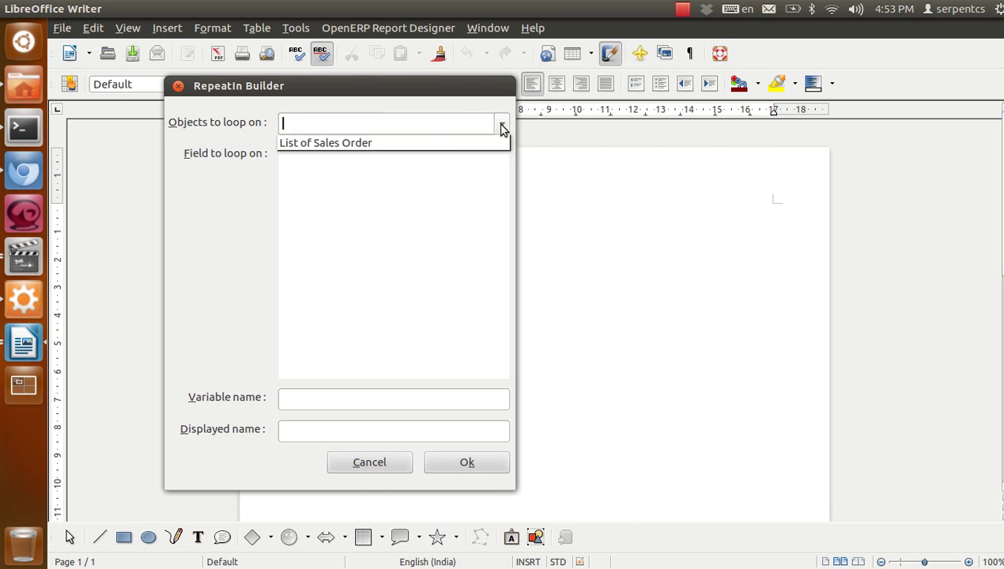
pyautogui.click(417, 142)
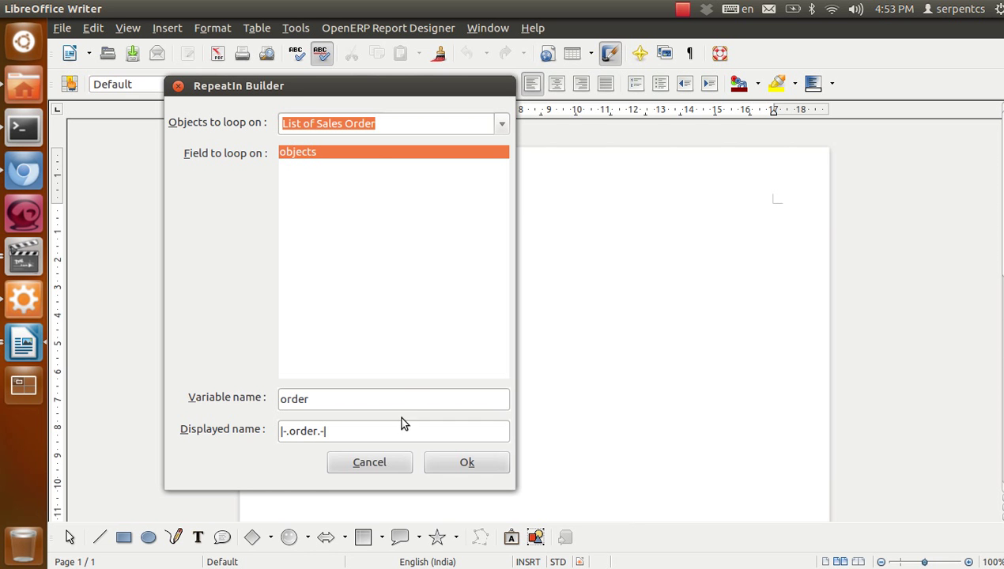
pyautogui.doubleClick(395, 401)
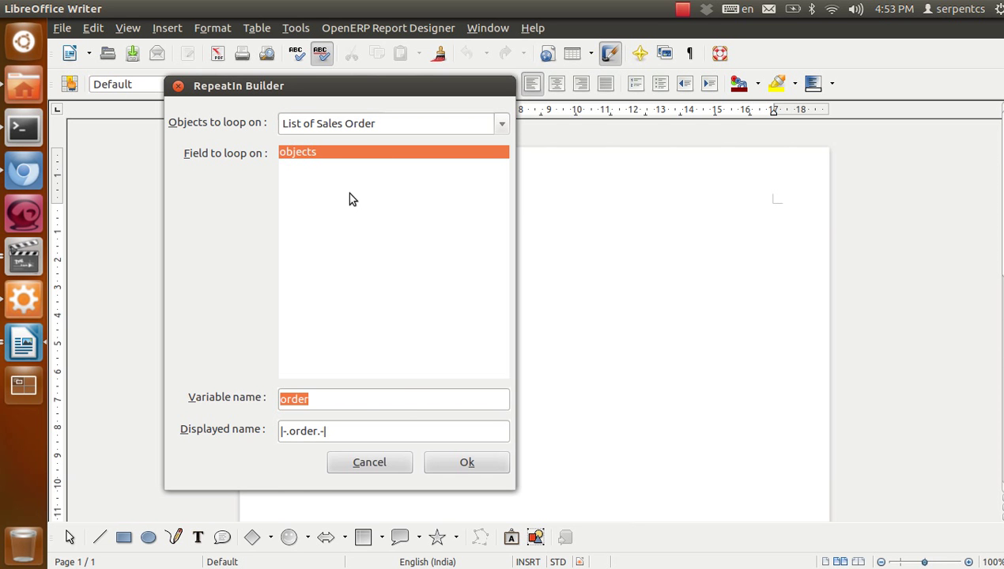
pyautogui.click(443, 463)
pyautogui.press('Return')
pyautogui.hotkey('ctrl', 's')
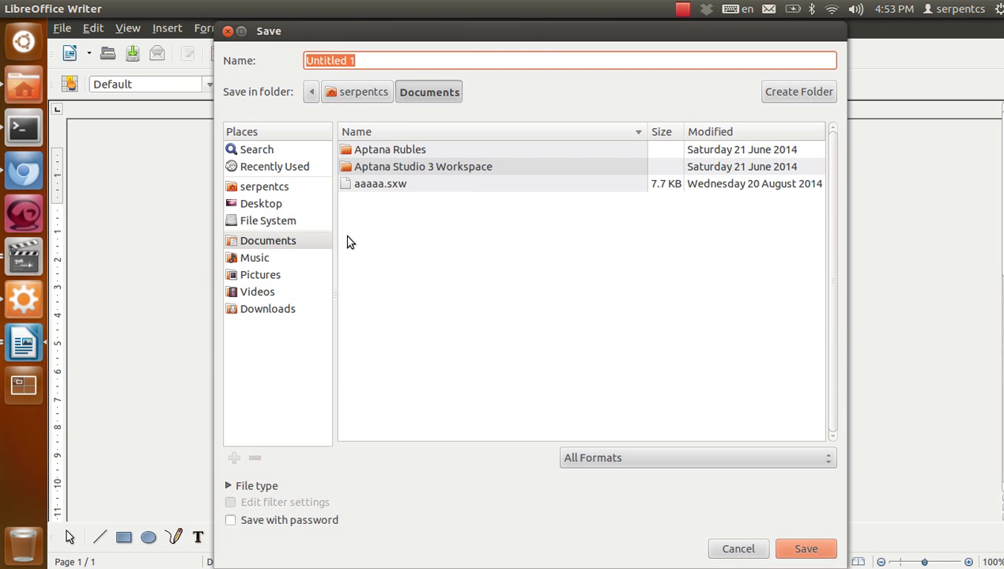
# Try saving as 'sale order extended' in Custom-Reports and dismiss the resulting error
pyautogui.click(289, 188)
pyautogui.click(285, 206)
pyautogui.doubleClick(363, 152)
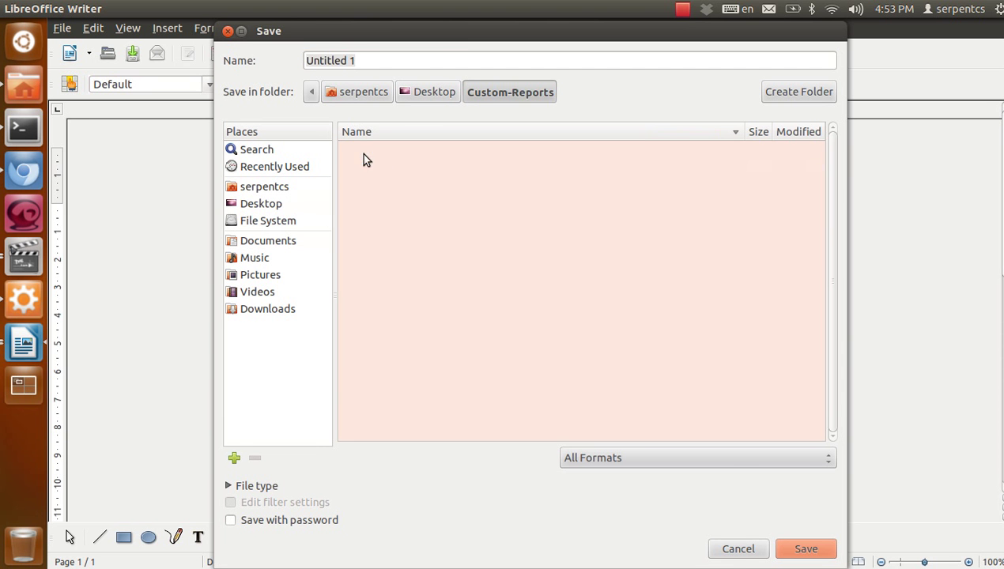
pyautogui.doubleClick(367, 59)
pyautogui.tripleClick(367, 59)
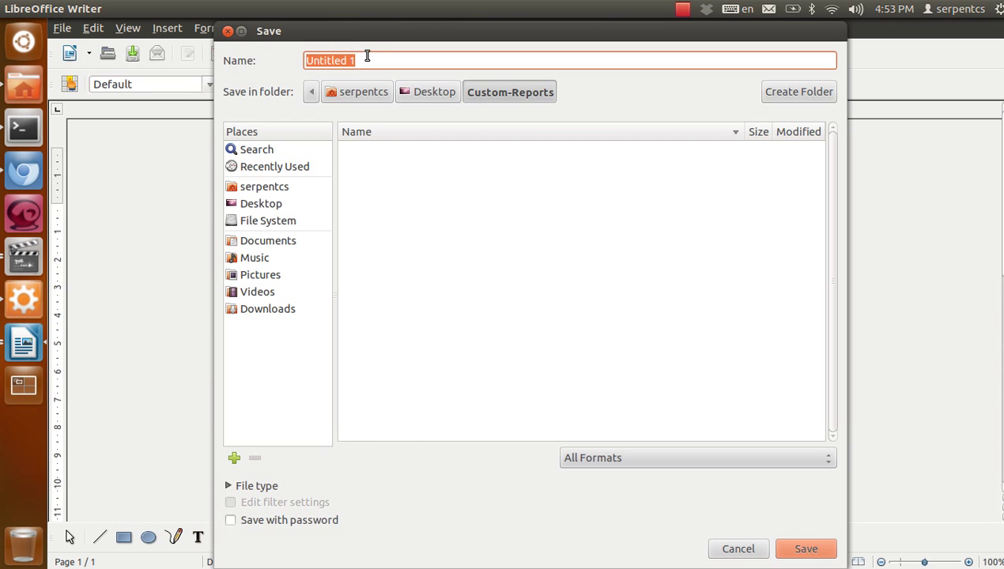
pyautogui.write('sale order')
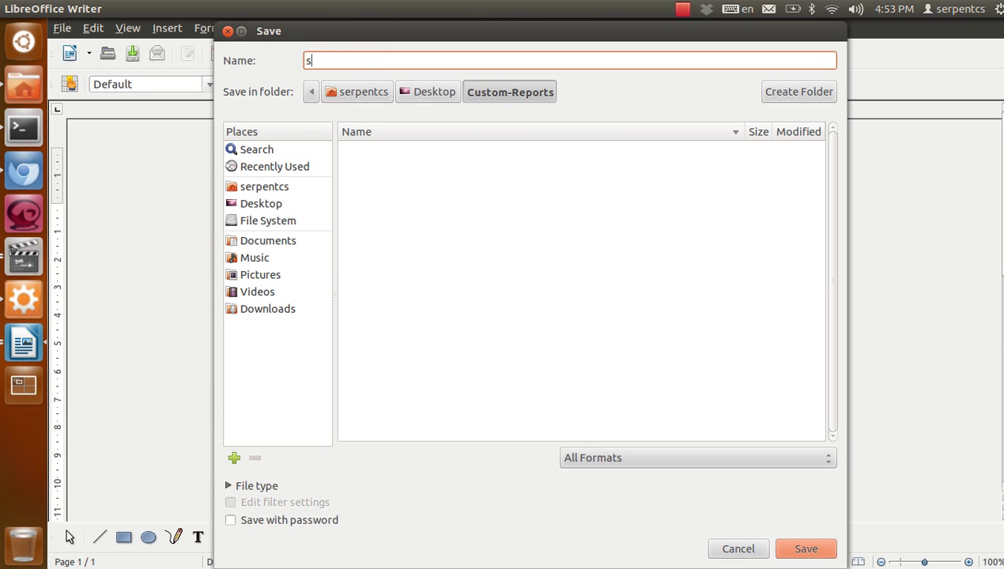
pyautogui.write(' extended')
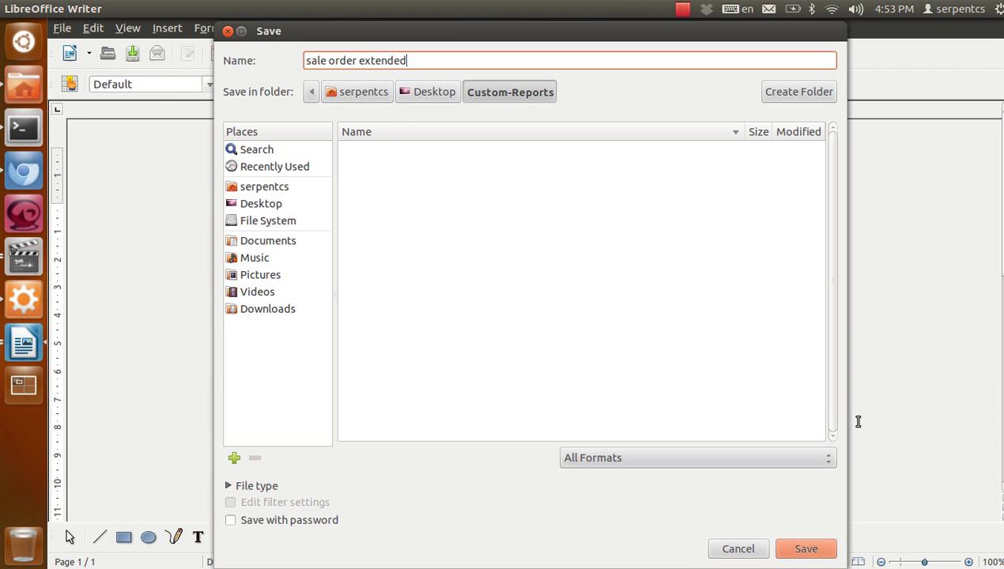
pyautogui.click(783, 547)
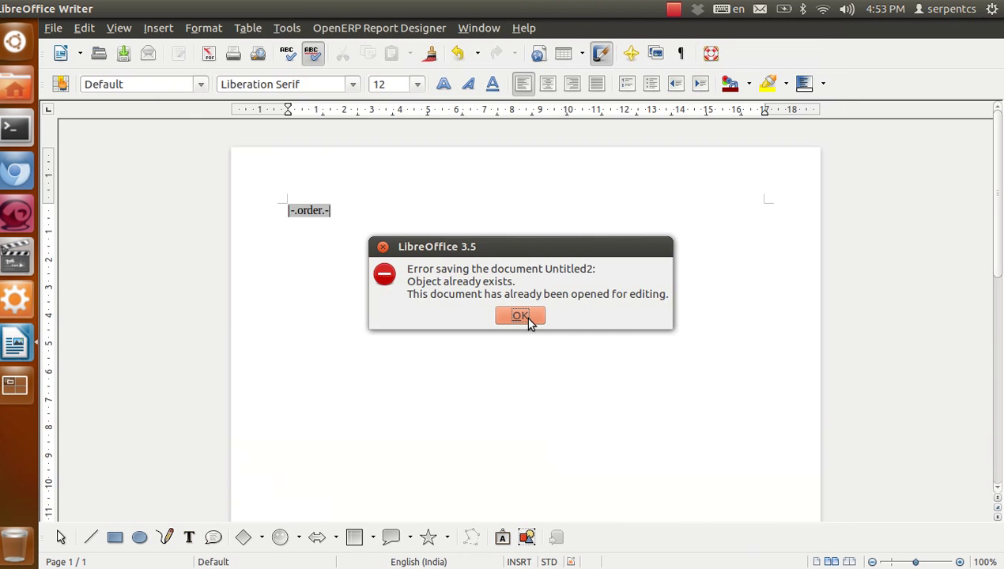
pyautogui.click(520, 316)
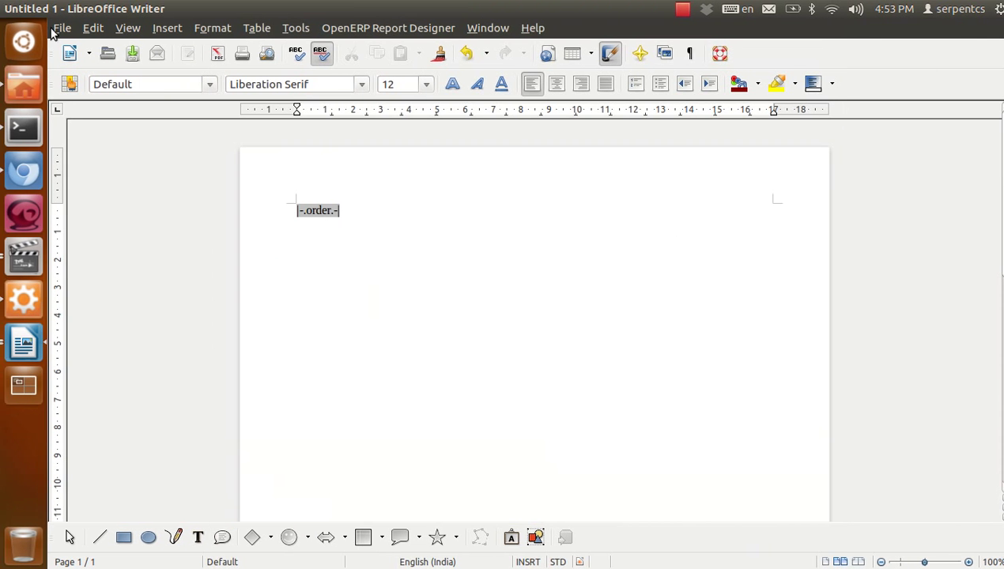
# Save the template to the Desktop as 'sale order extended'
pyautogui.click(54, 29)
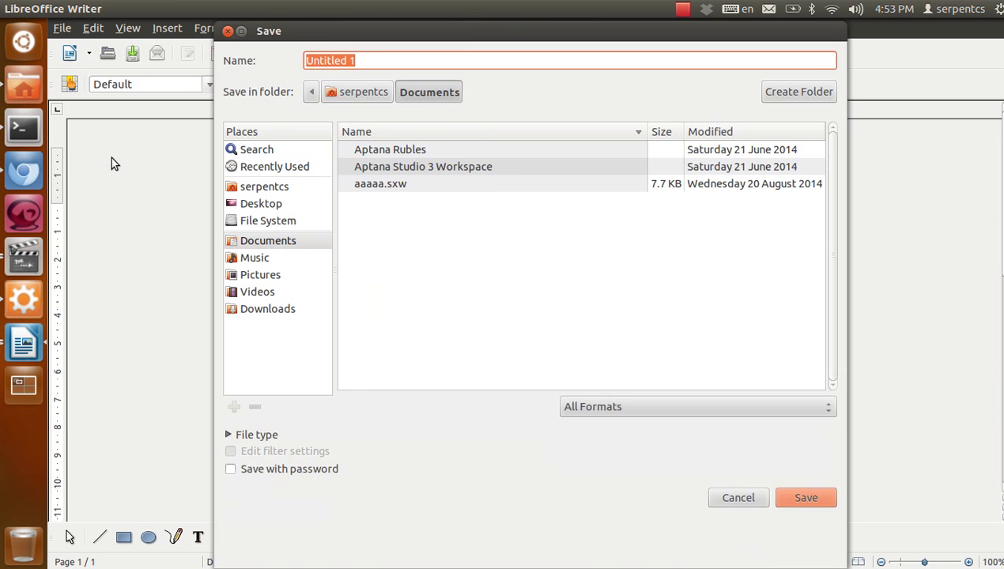
pyautogui.click(307, 193)
pyautogui.click(289, 204)
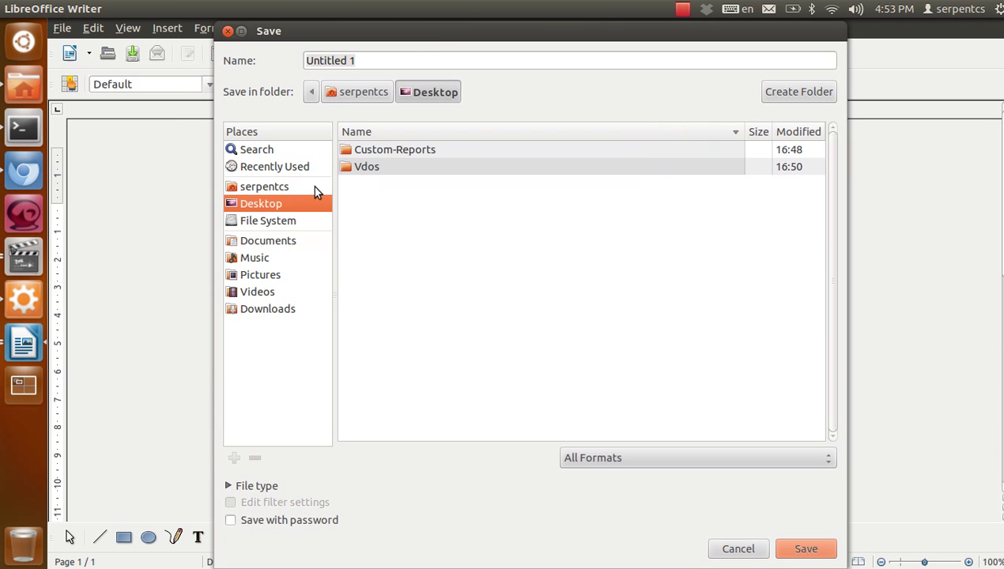
pyautogui.click(407, 66)
pyautogui.write('s')
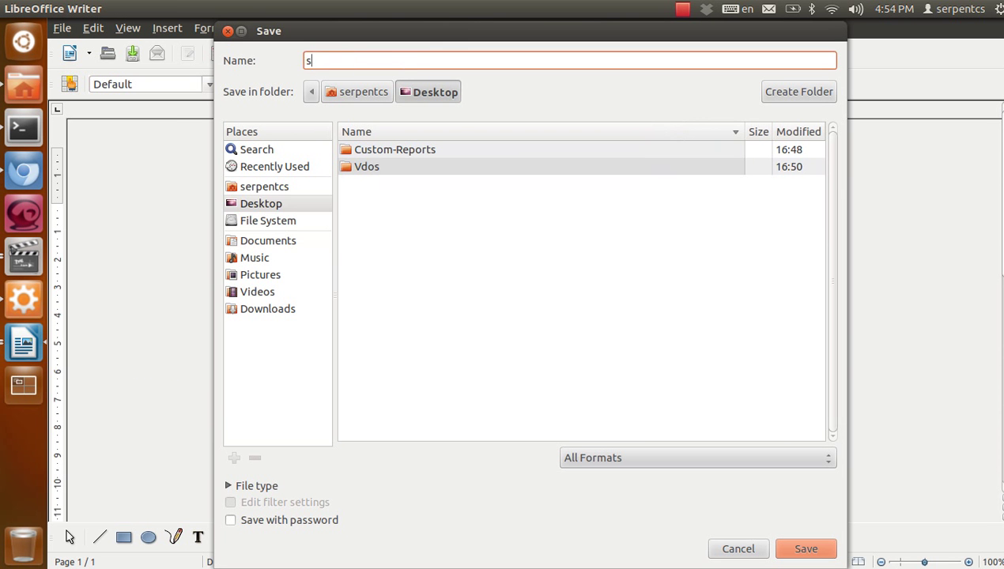
pyautogui.write('ale order extended')
pyautogui.press('Return')
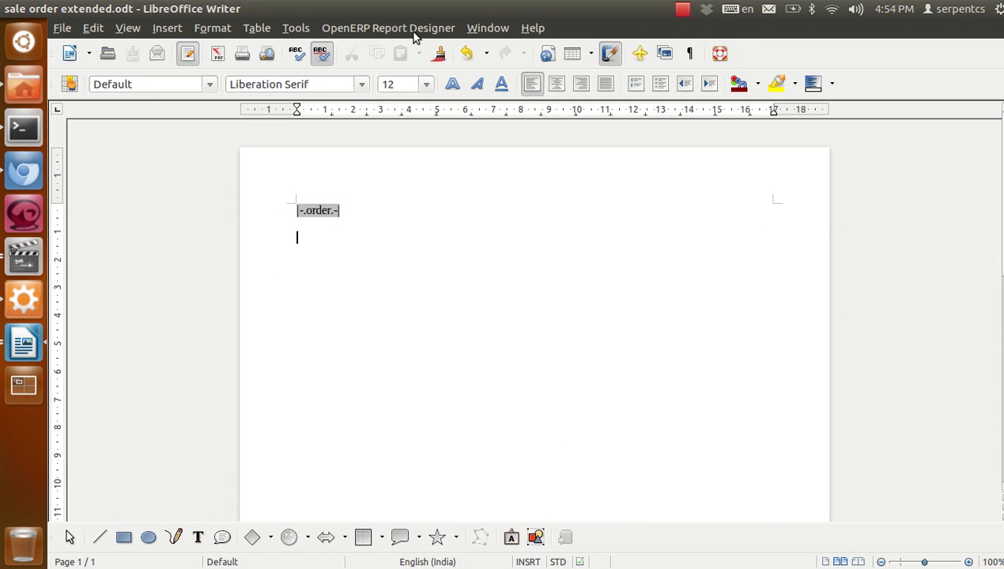
# Convert the |-.order.-| loop field into the bracket text [[ repeatIn(objects,'order') ]]
pyautogui.click(413, 28)
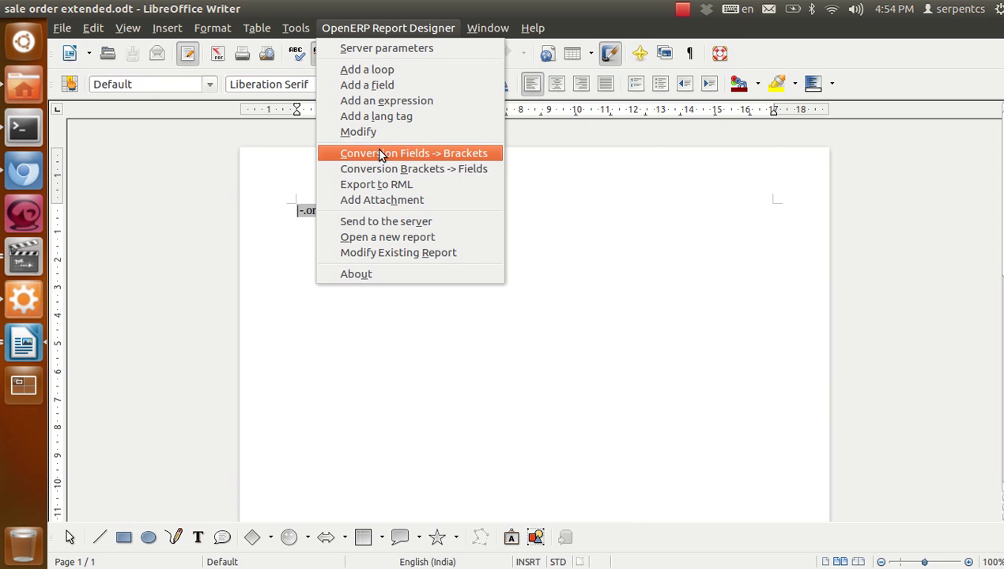
pyautogui.click(456, 158)
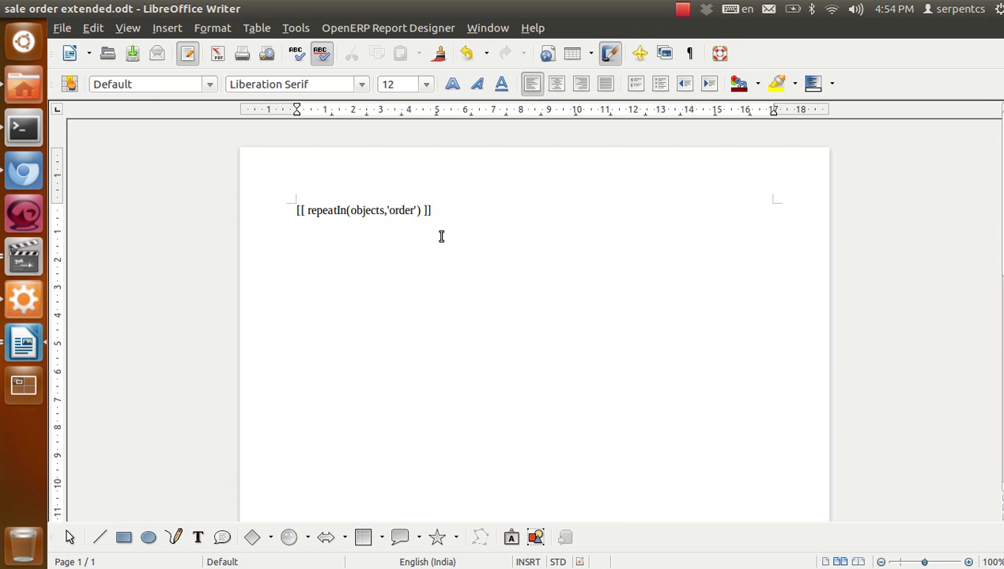
pyautogui.moveTo(445, 215); pyautogui.dragTo(265, 199)
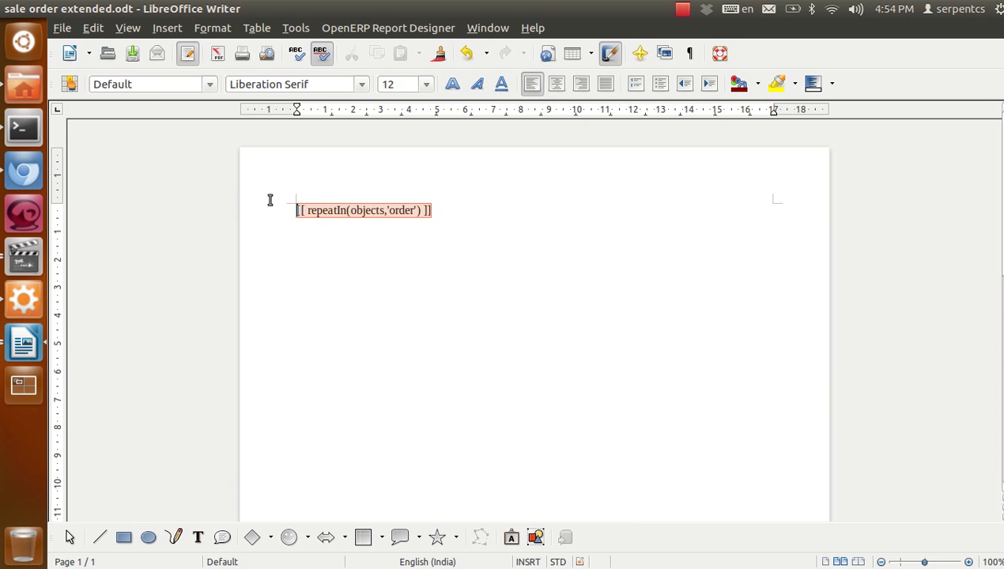
pyautogui.click(429, 276)
# Convert the repeatIn bracket text back into the |-.order.-| loop field
pyautogui.click(427, 28)
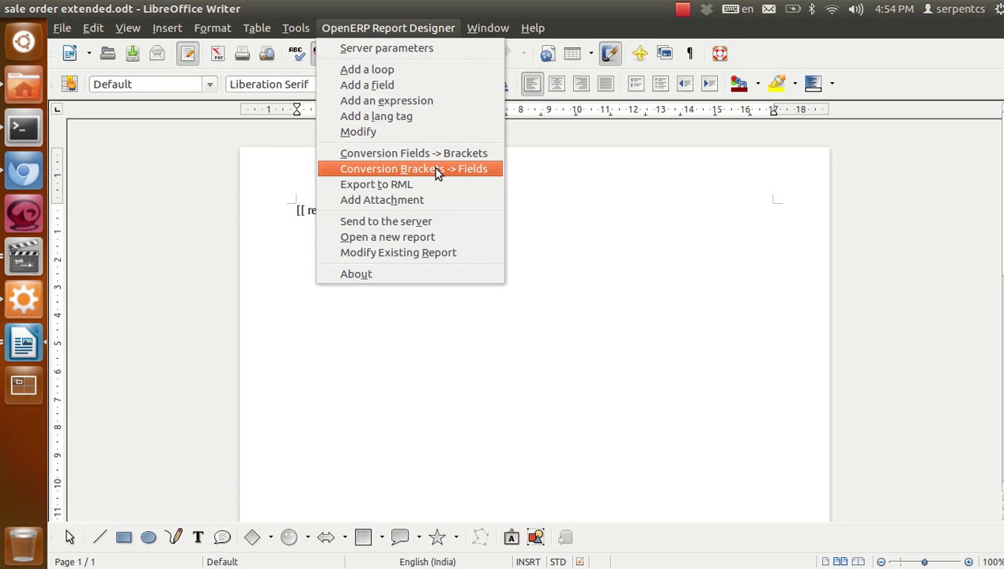
pyautogui.click(389, 169)
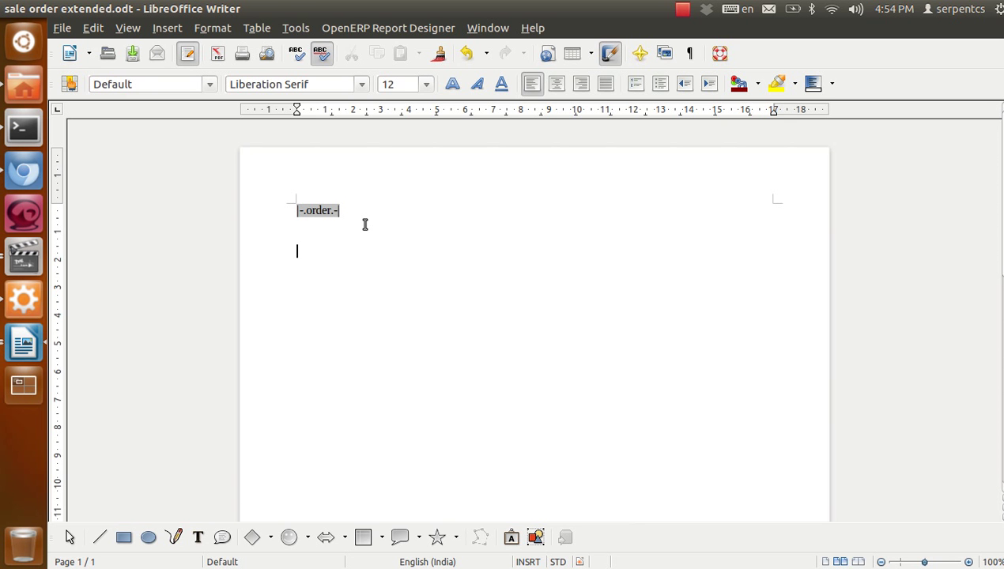
pyautogui.click(384, 30)
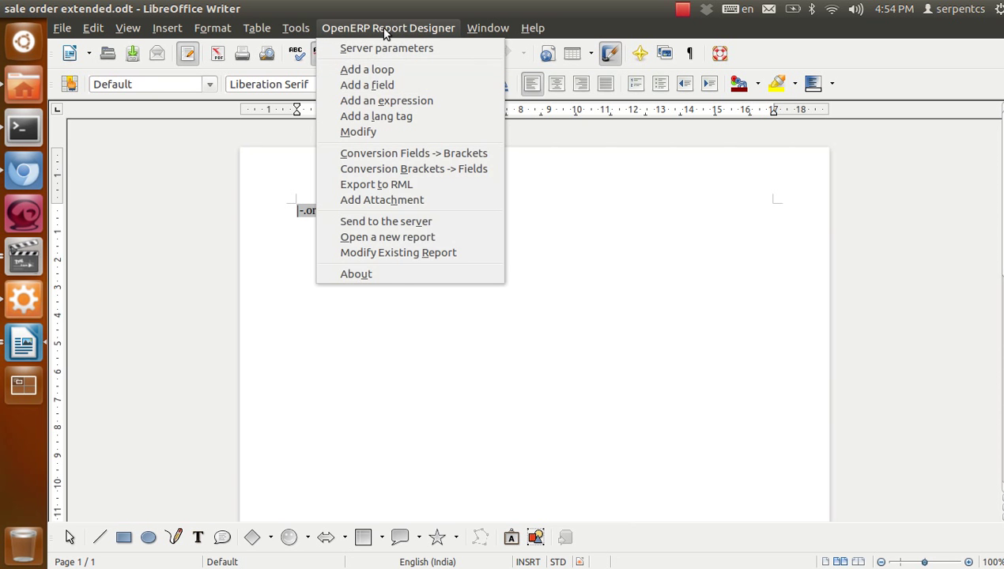
# Browse Field Builder fields for variable order(Sales Order), pick /Company/Company Name, then cancel
pyautogui.click(385, 86)
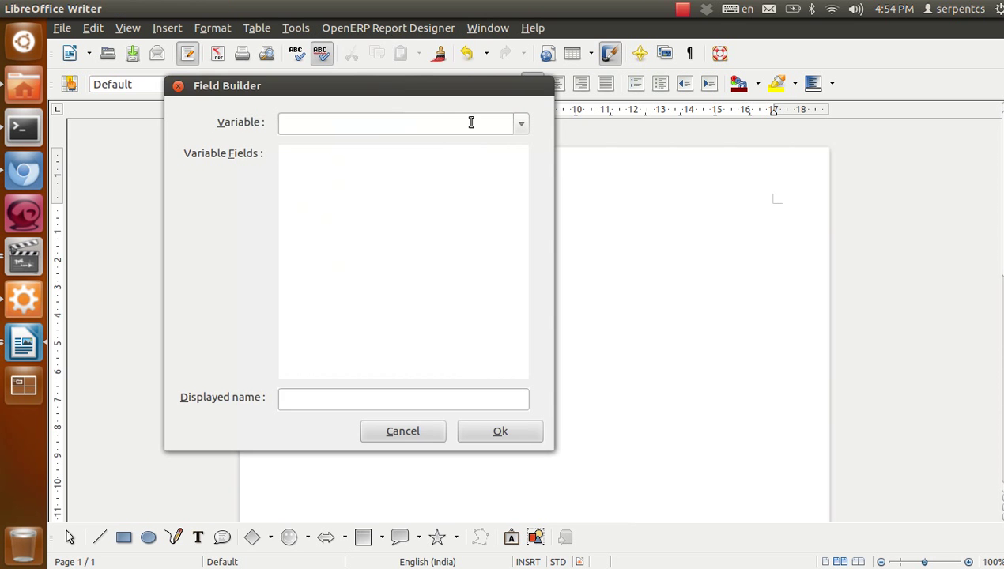
pyautogui.click(511, 126)
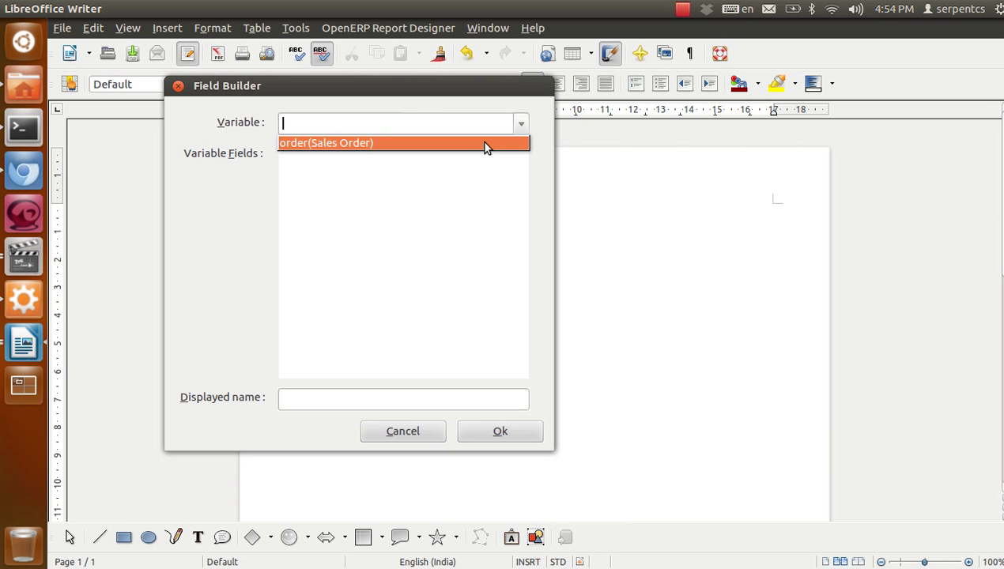
pyautogui.click(485, 145)
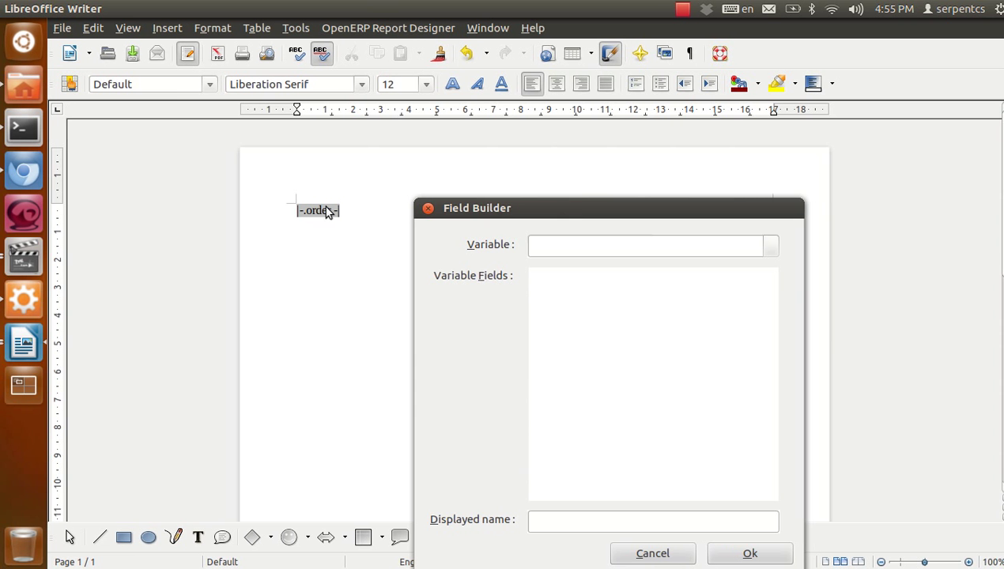
pyautogui.moveTo(527, 209); pyautogui.dragTo(518, 127)
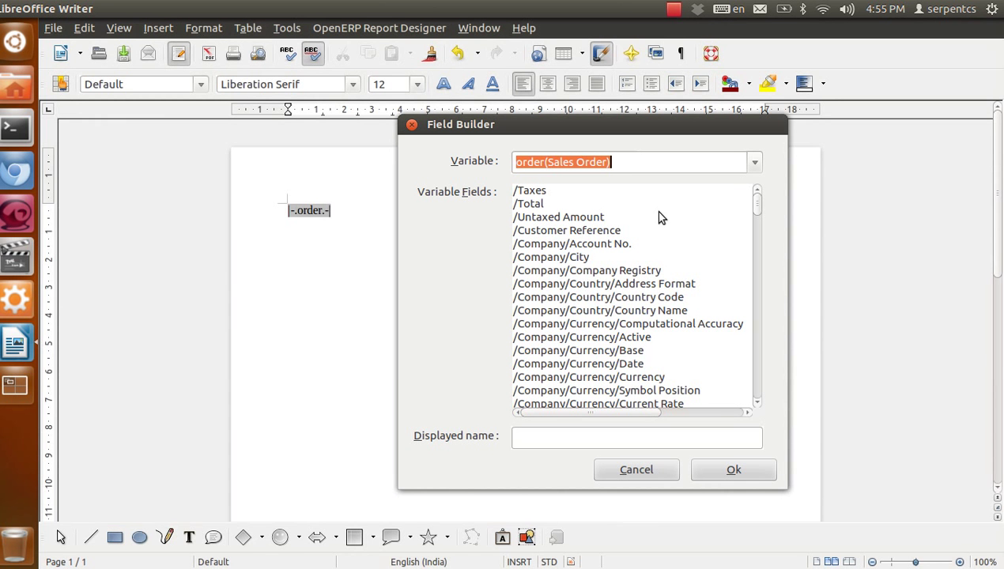
pyautogui.scroll(-10, 621, 249)
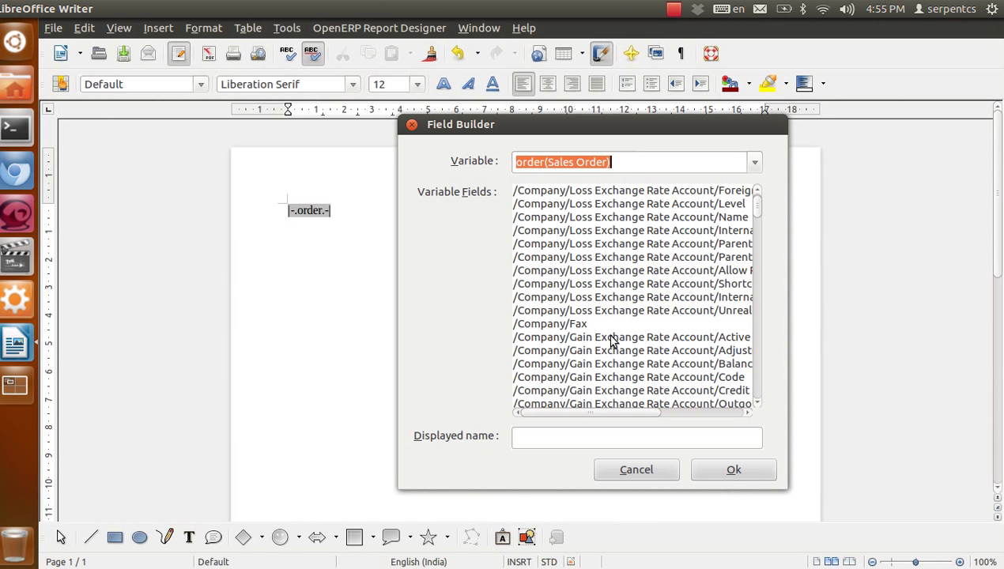
pyautogui.scroll(-10, 611, 340)
pyautogui.scroll(2, 639, 328)
pyautogui.scroll(4, 641, 328)
pyautogui.scroll(-2, 641, 328)
pyautogui.click(640, 287)
pyautogui.scroll(-15, 641, 320)
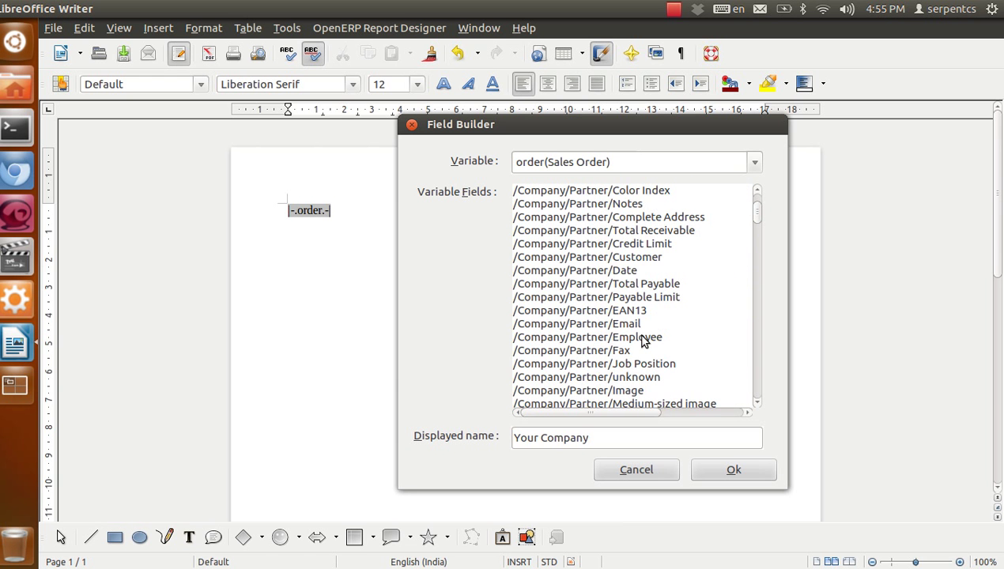
pyautogui.click(636, 471)
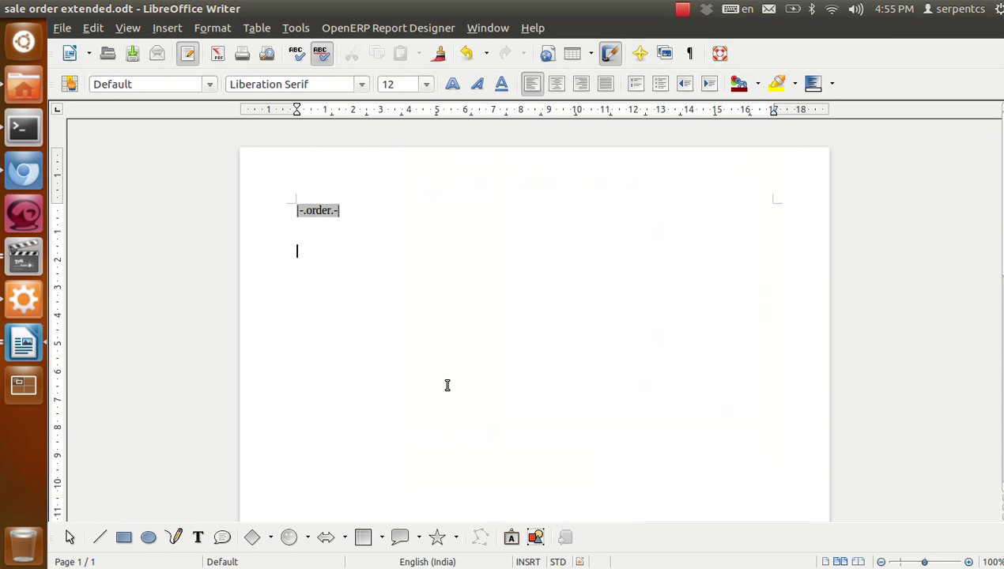
pyautogui.click(25, 182)
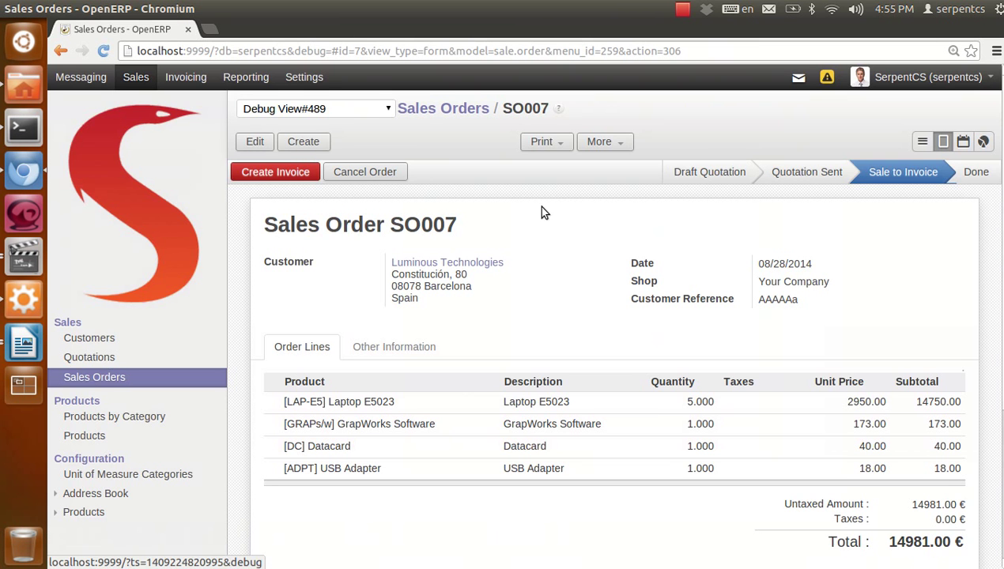
pyautogui.click(918, 77)
pyautogui.click(901, 125)
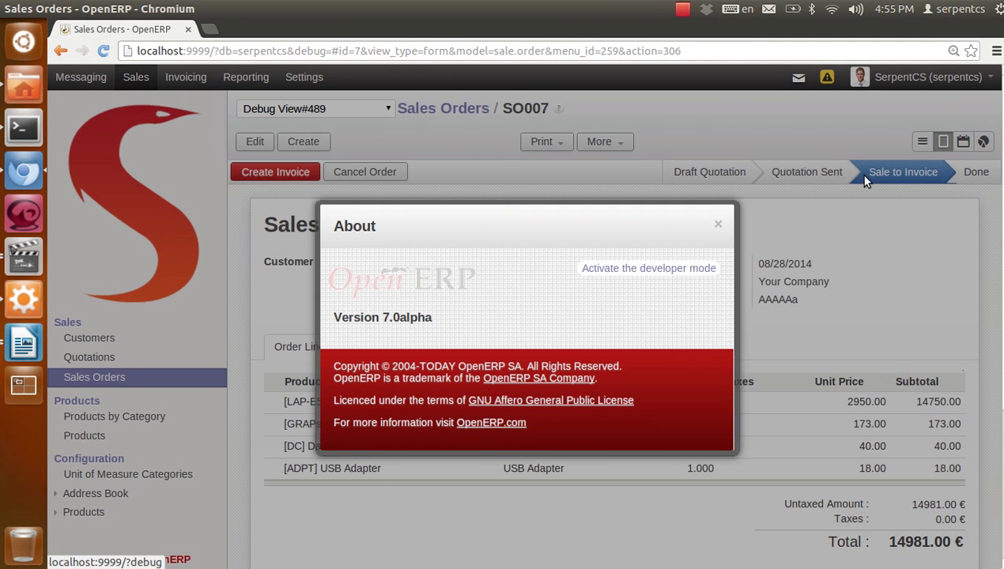
pyautogui.click(708, 225)
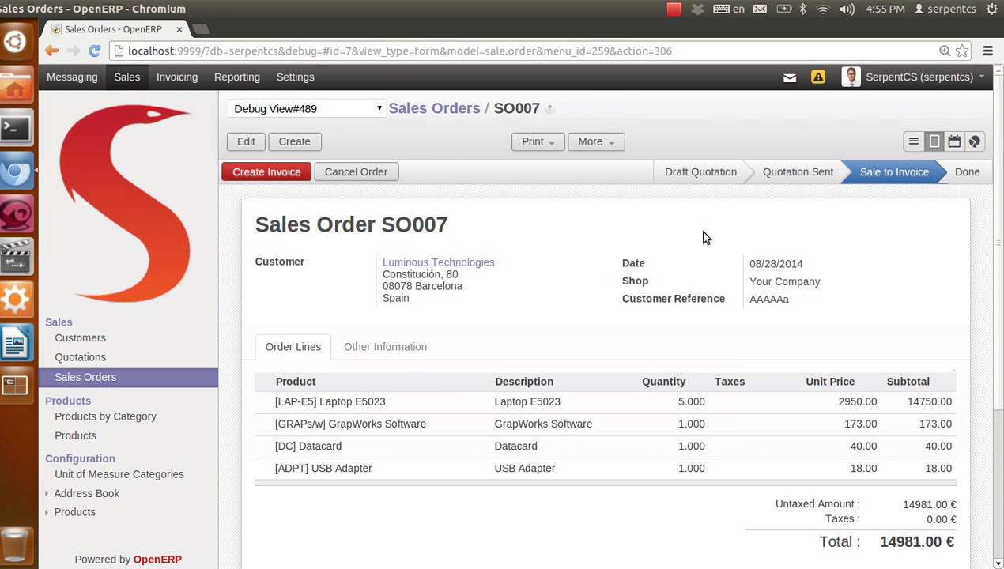
pyautogui.moveTo(294, 263)
pyautogui.moveTo(644, 269)
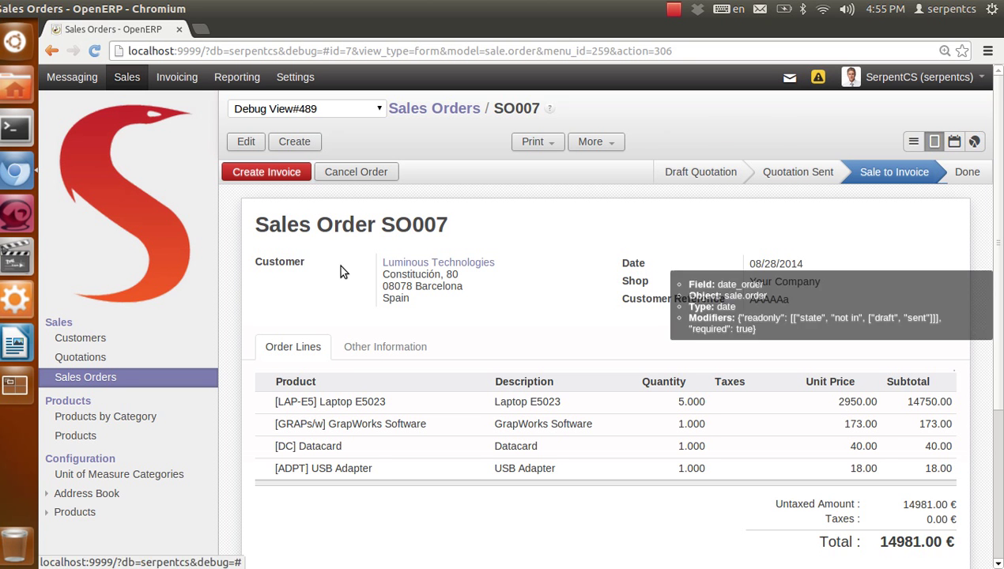
pyautogui.moveTo(403, 221)
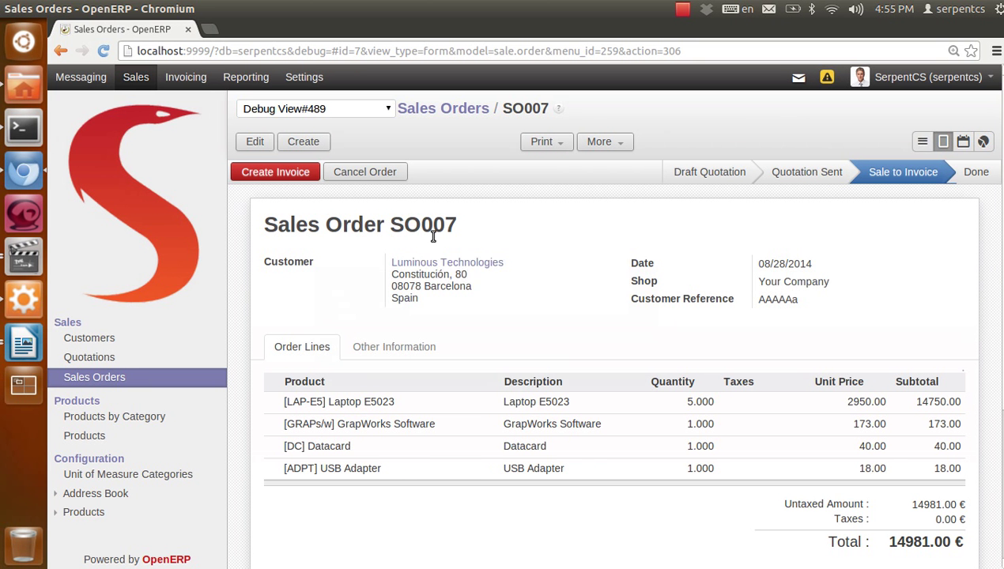
pyautogui.moveTo(459, 227); pyautogui.dragTo(400, 225)
pyautogui.moveTo(400, 225)
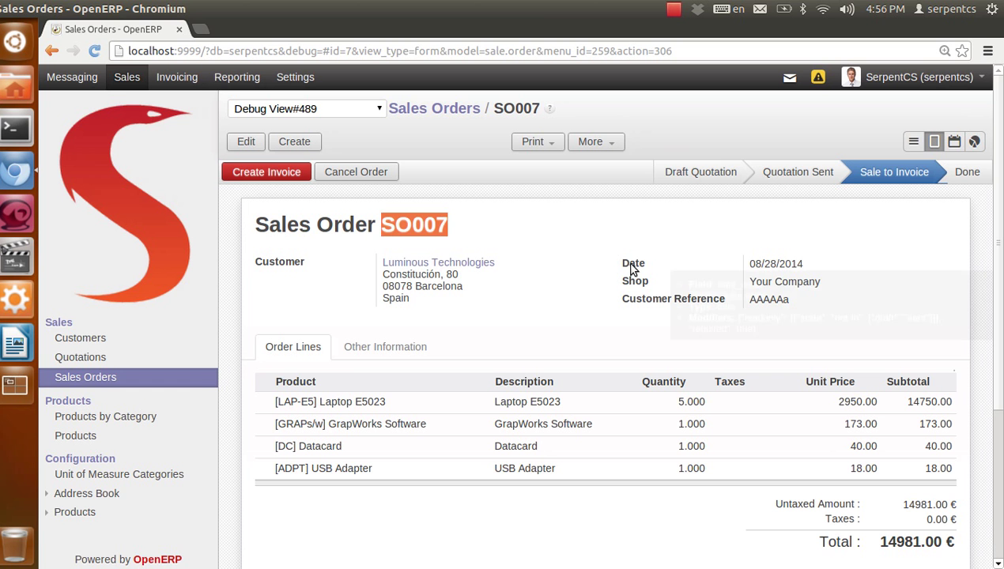
# Insert a 2x1 table below the loop with headings 'Sale Order' and 'order Date'
pyautogui.click(24, 342)
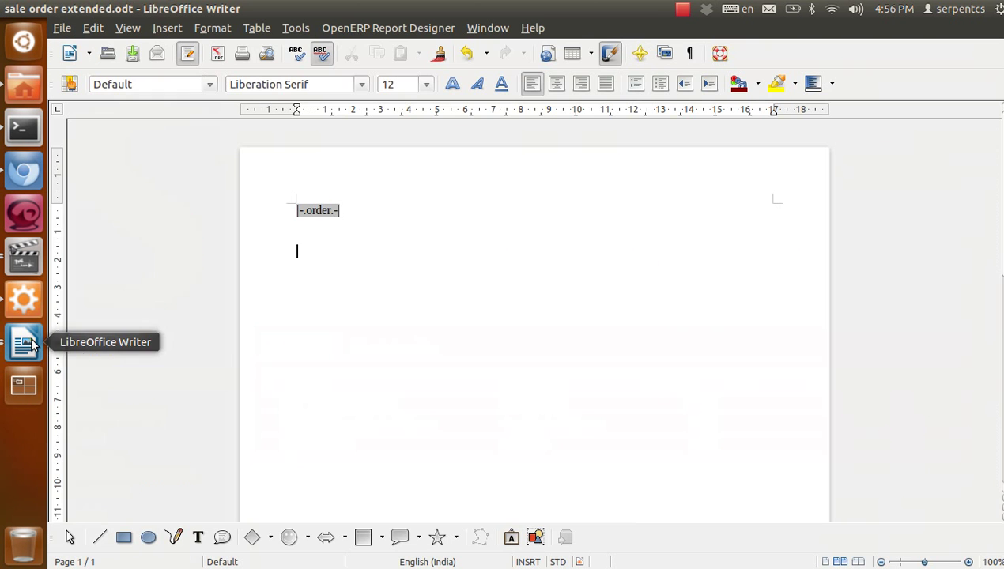
pyautogui.click(581, 54)
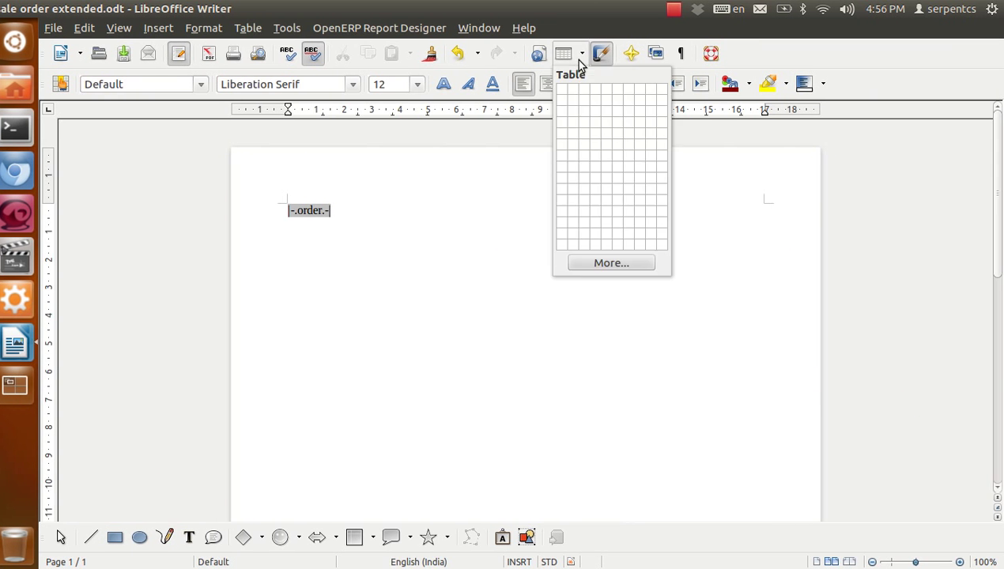
pyautogui.click(572, 96)
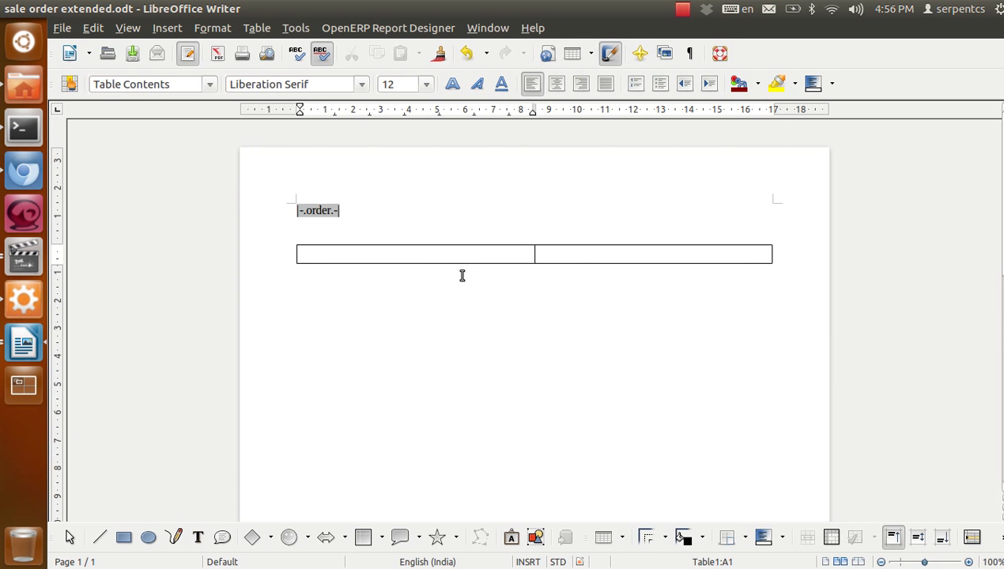
pyautogui.write('Sale Order No.')
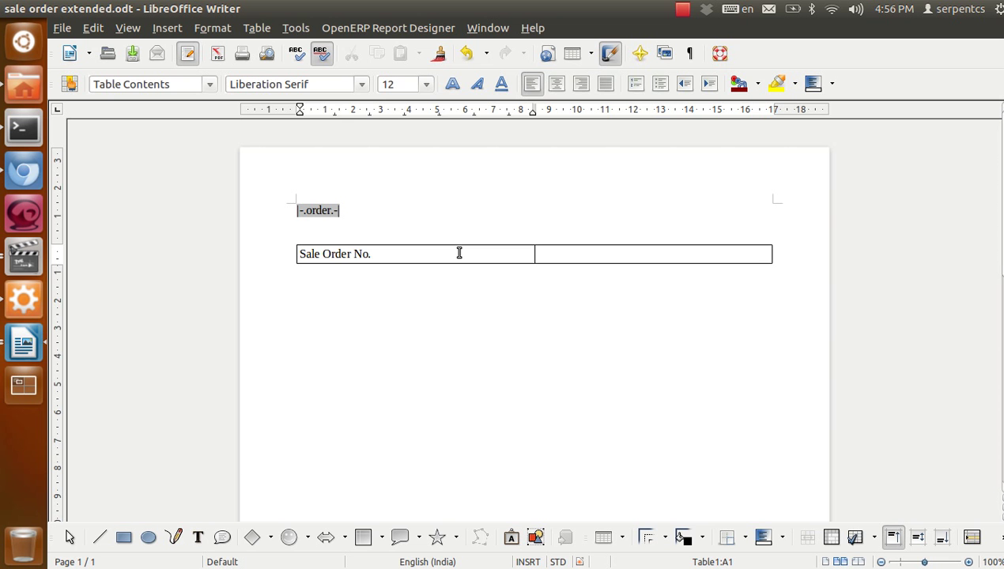
pyautogui.press('Tab')
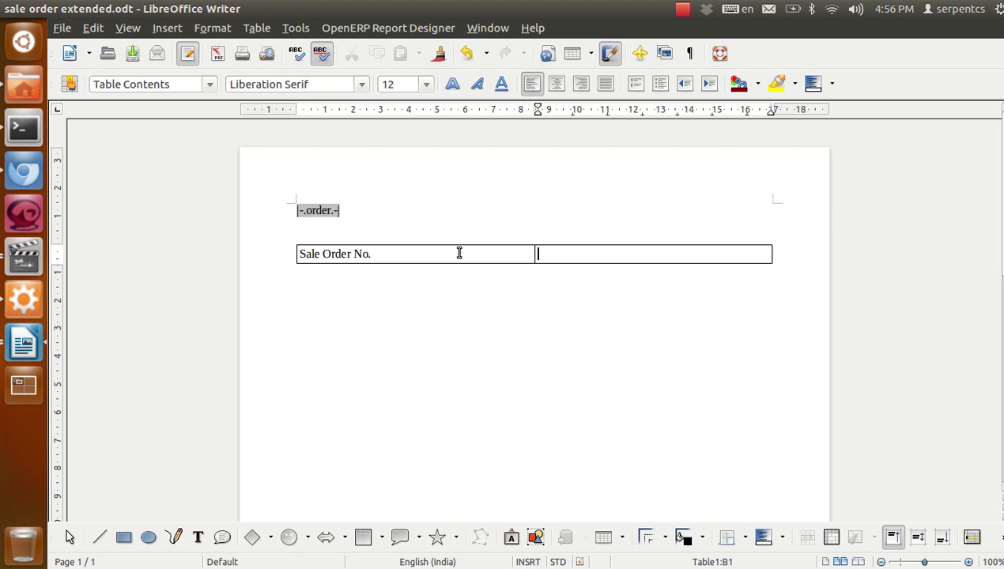
pyautogui.write('order Date')
# Add an empty 2x1 row below the headings, make the headings bold and centred, and save
pyautogui.click(453, 283)
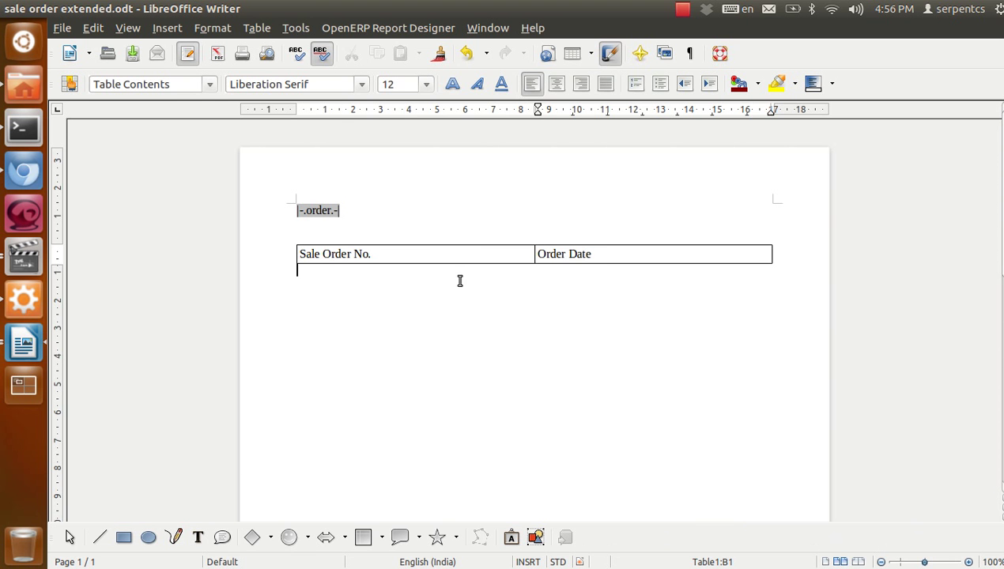
pyautogui.click(582, 53)
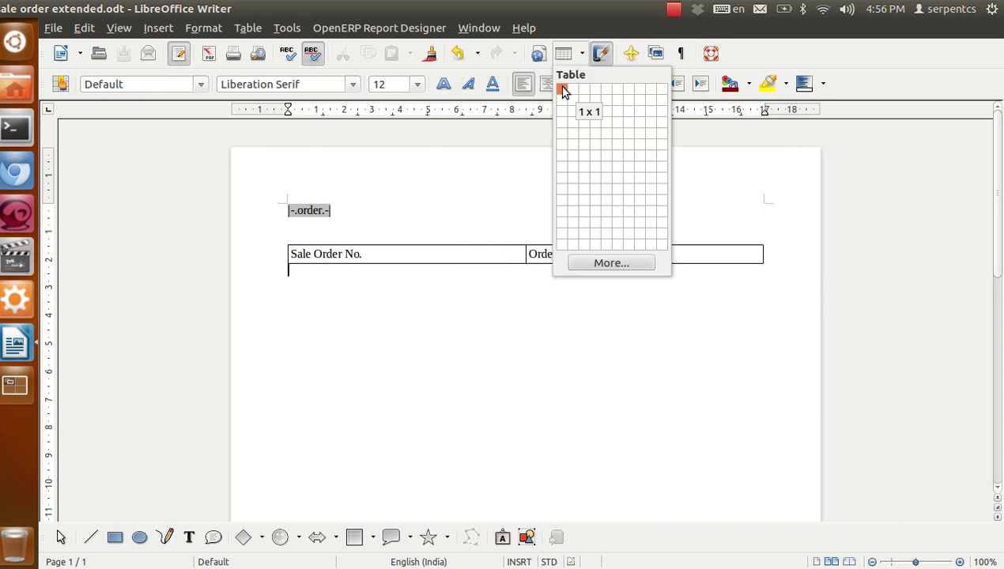
pyautogui.click(573, 89)
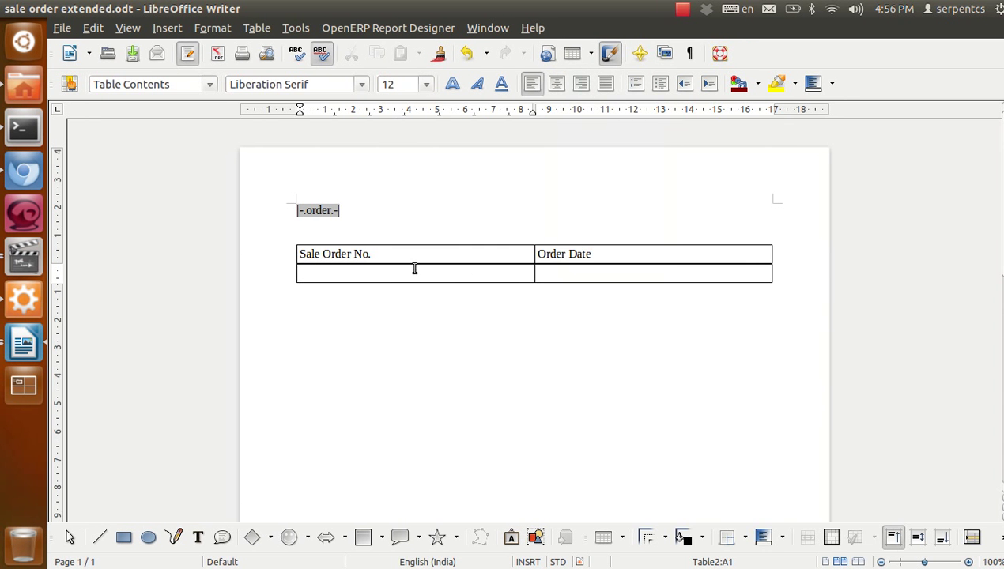
pyautogui.moveTo(300, 254); pyautogui.dragTo(608, 262)
pyautogui.click(444, 83)
pyautogui.click(547, 84)
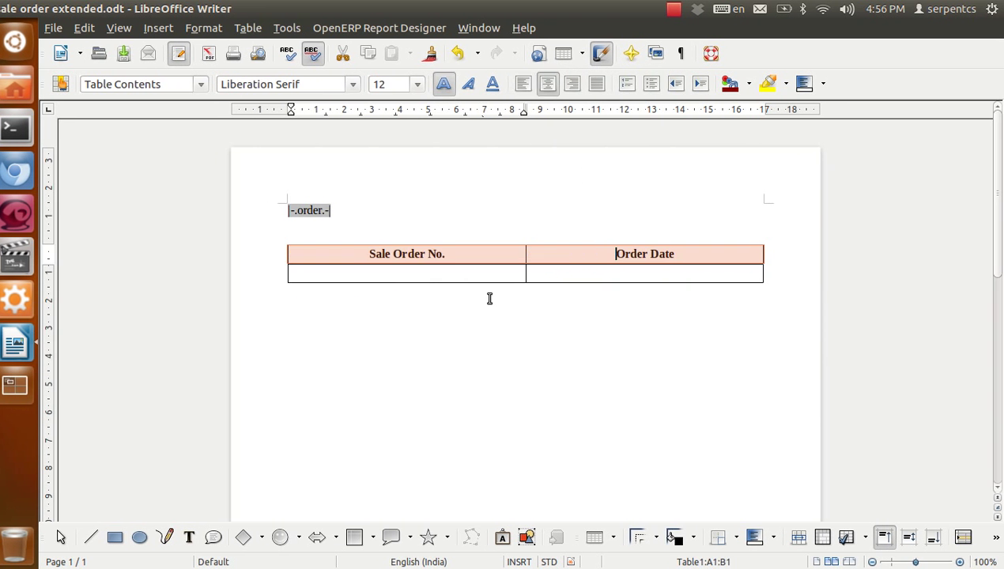
pyautogui.click(486, 277)
pyautogui.hotkey('ctrl', 's')
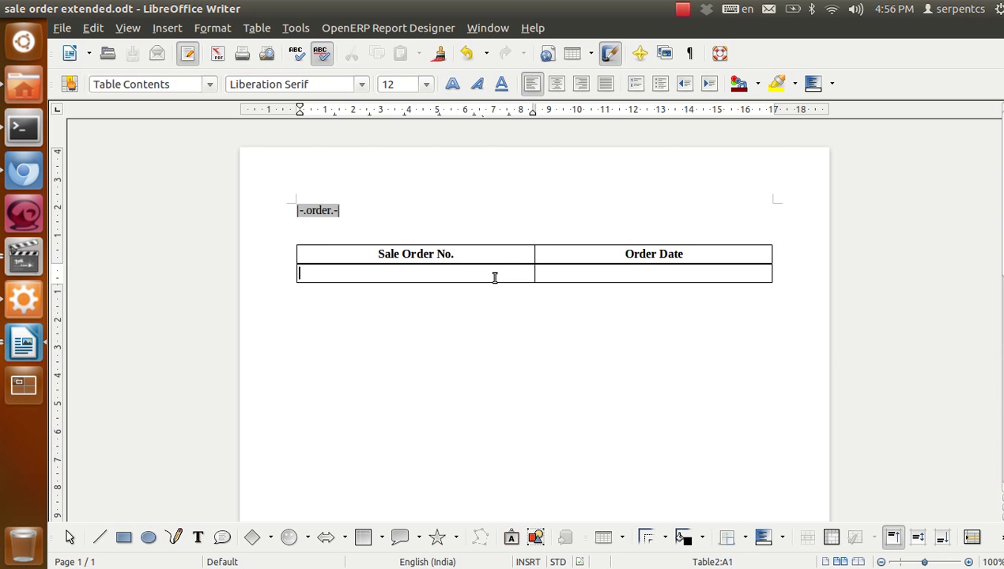
# Convert the loop field to brackets and enter the order.name placeholder in the first body cell
pyautogui.click(413, 29)
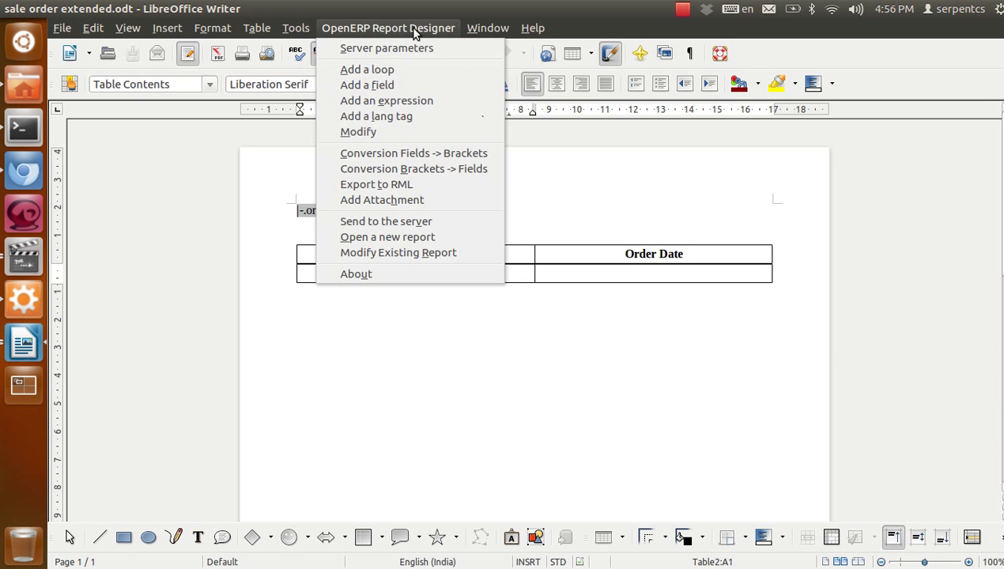
pyautogui.click(442, 152)
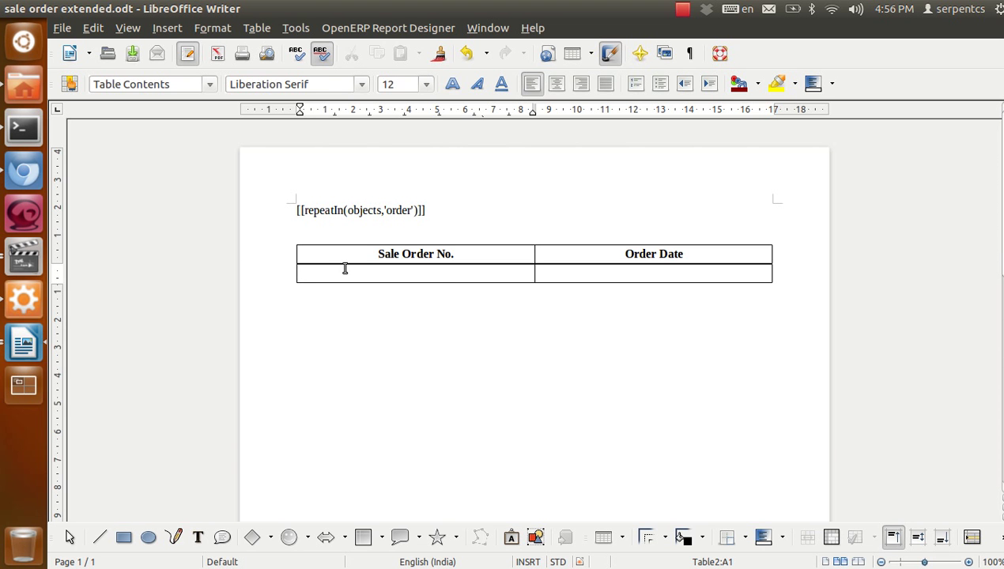
pyautogui.write('[[ ]]')
pyautogui.write('o')
pyautogui.write('rder.nam')
pyautogui.write('e')
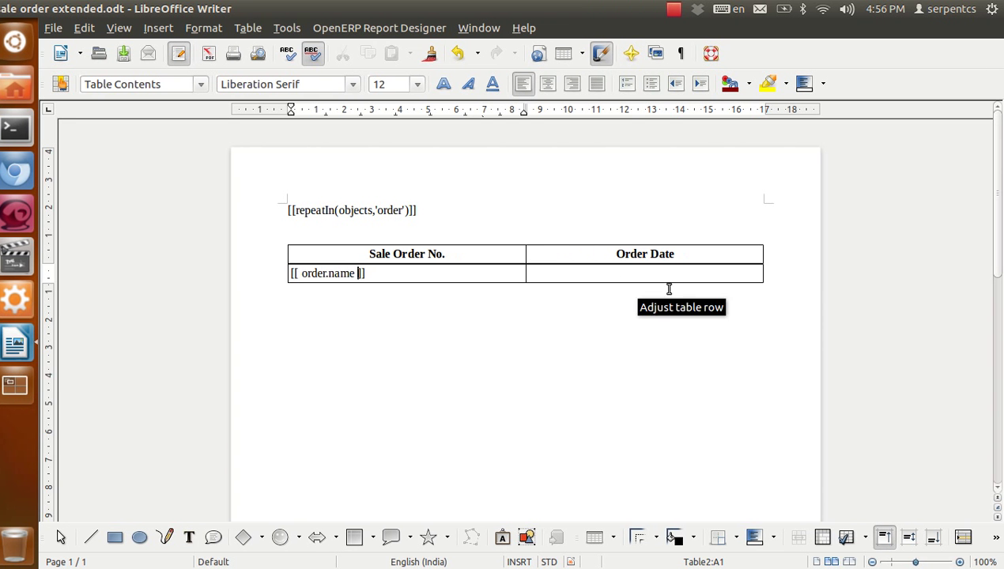
# Enter '[[ order.date_order]]' in the Order Date body cell, checking the field name in OpenERP
pyautogui.click(643, 277)
pyautogui.write('[[ ]]')
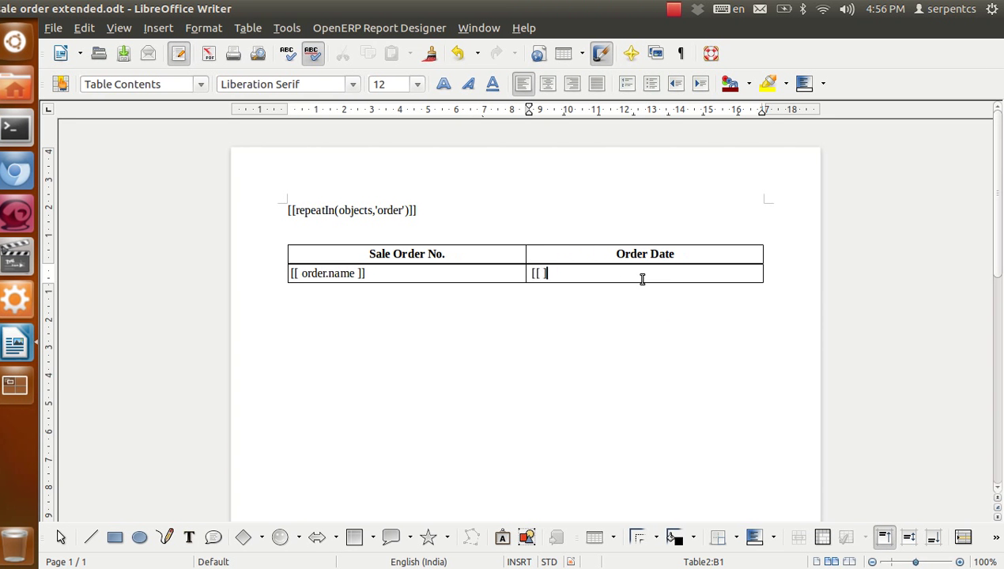
pyautogui.press('Left')
pyautogui.press('Left')
pyautogui.write('order.')
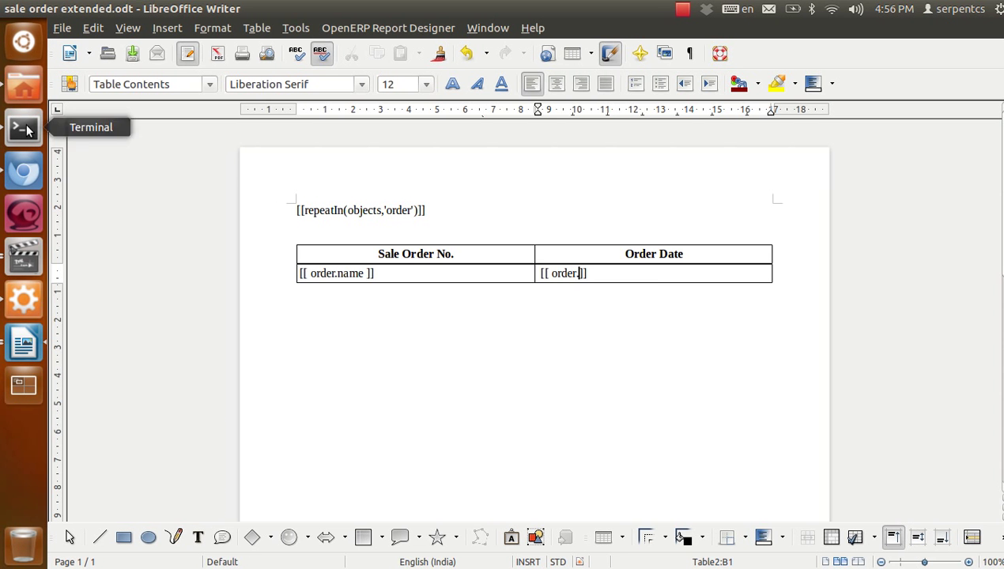
pyautogui.click(16, 170)
pyautogui.moveTo(636, 264)
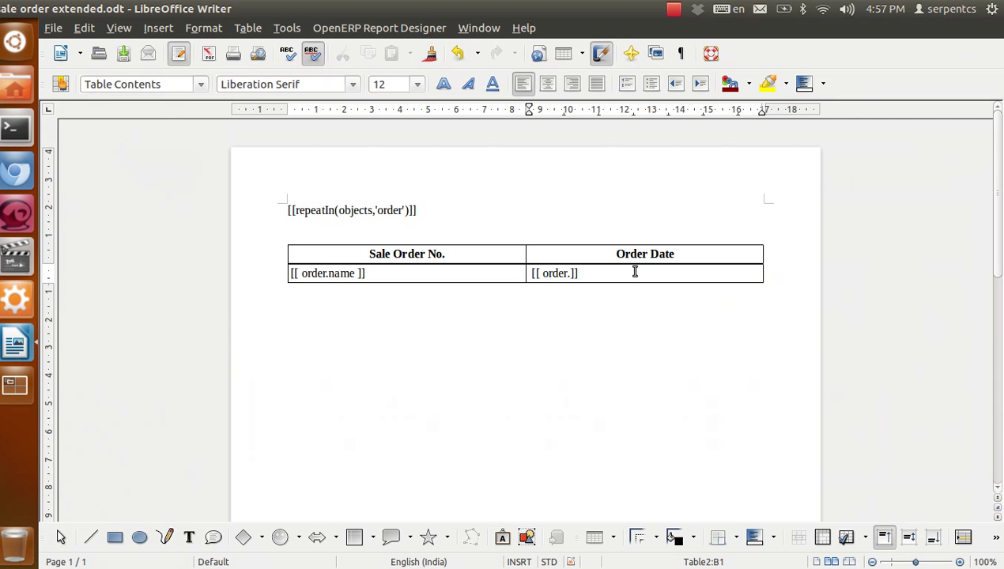
pyautogui.write('date_order')
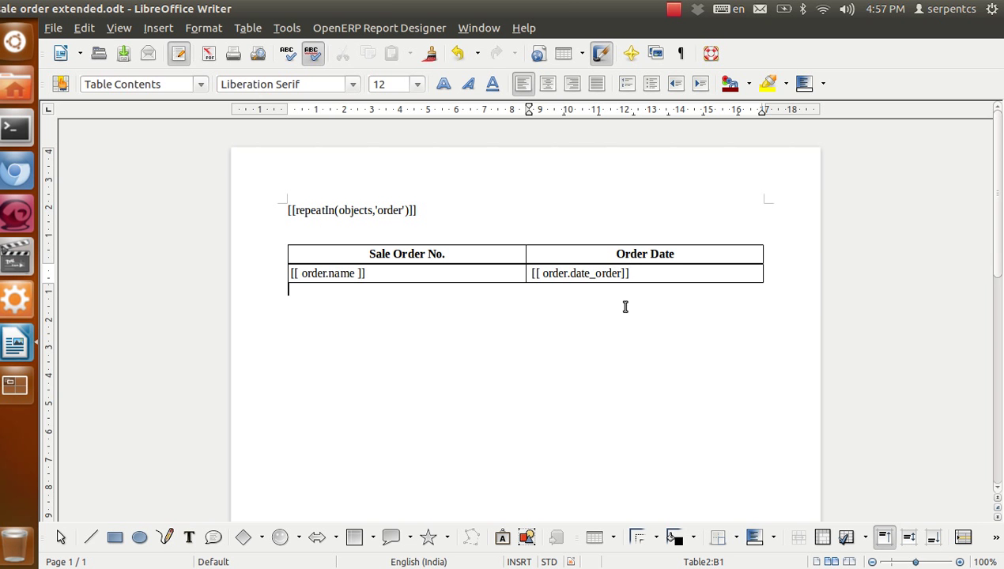
# Centre both placeholders in the table's body row
pyautogui.moveTo(644, 273); pyautogui.dragTo(324, 265)
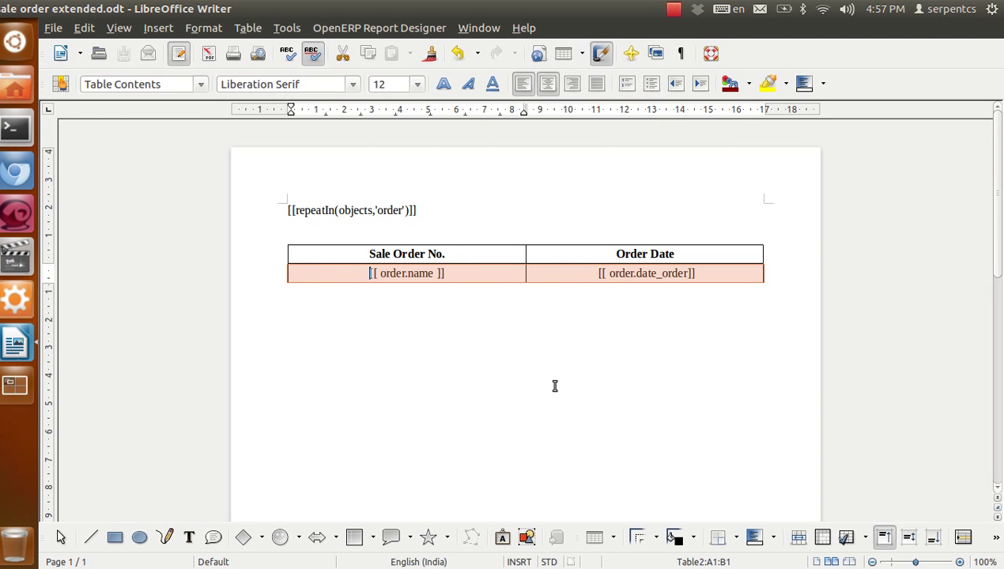
pyautogui.click(547, 83)
pyautogui.click(552, 381)
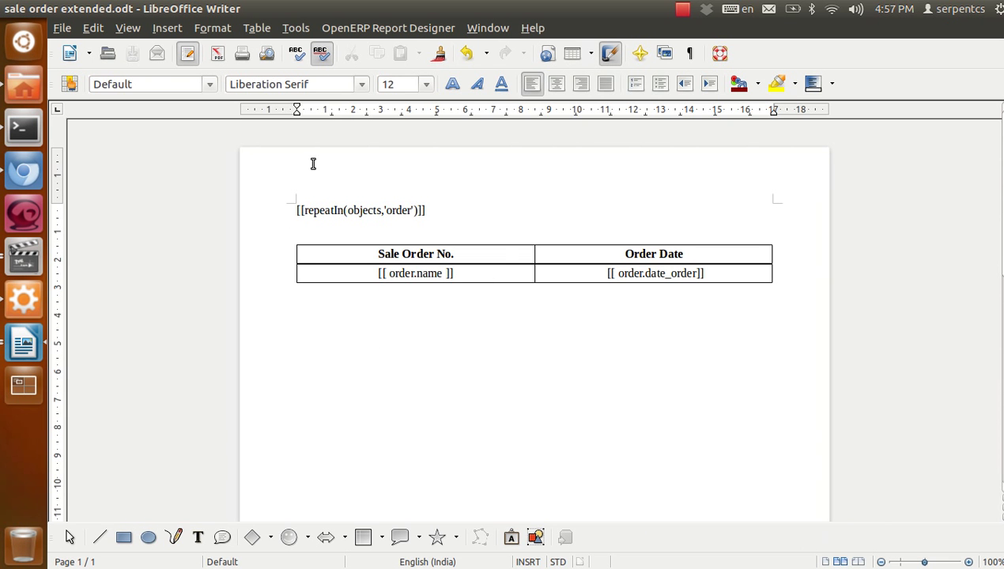
# Send the template to the OpenERP server as a PDF report named 'Sale order Extended'
pyautogui.click(388, 27)
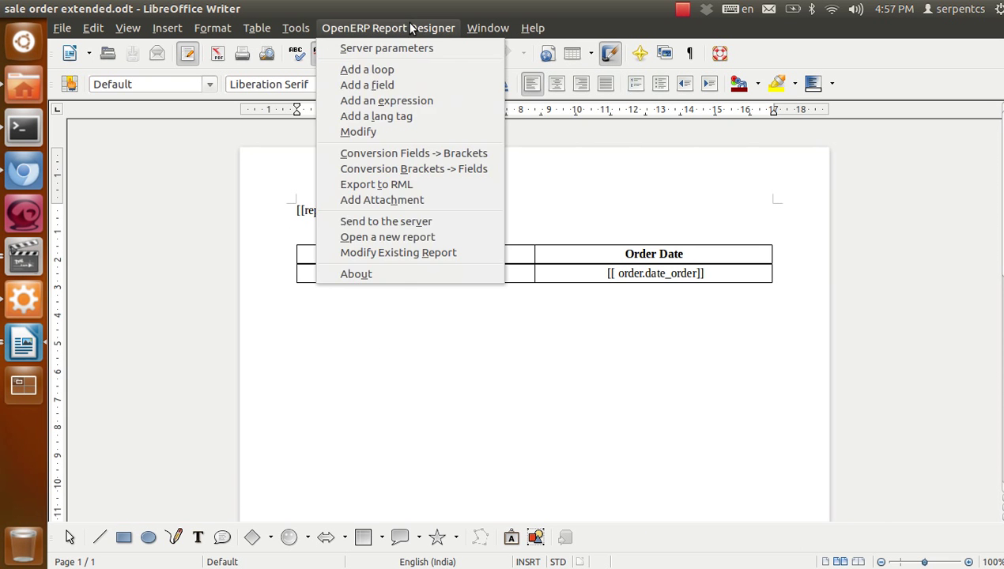
pyautogui.click(415, 225)
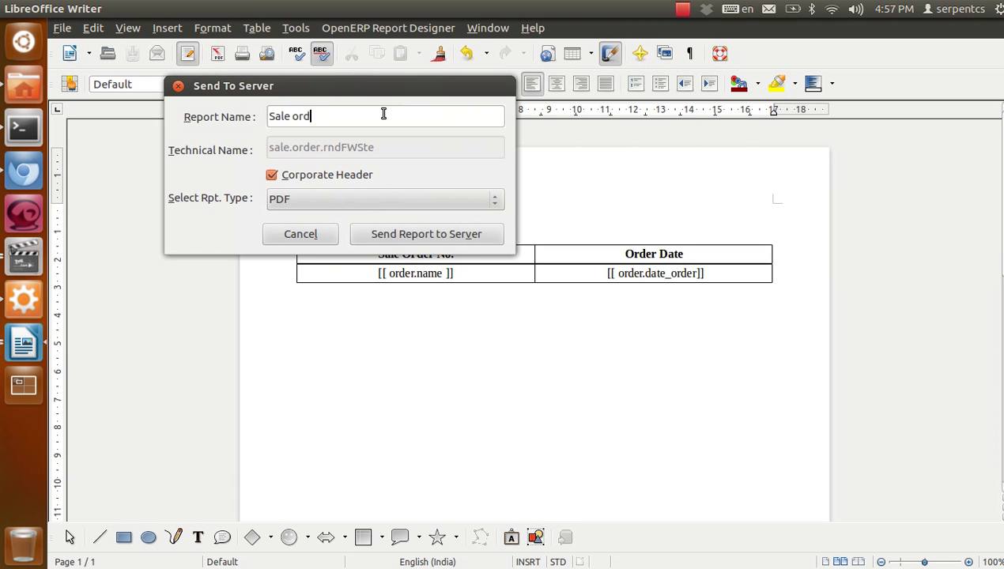
pyautogui.write('Sale order Extend')
pyautogui.click(387, 235)
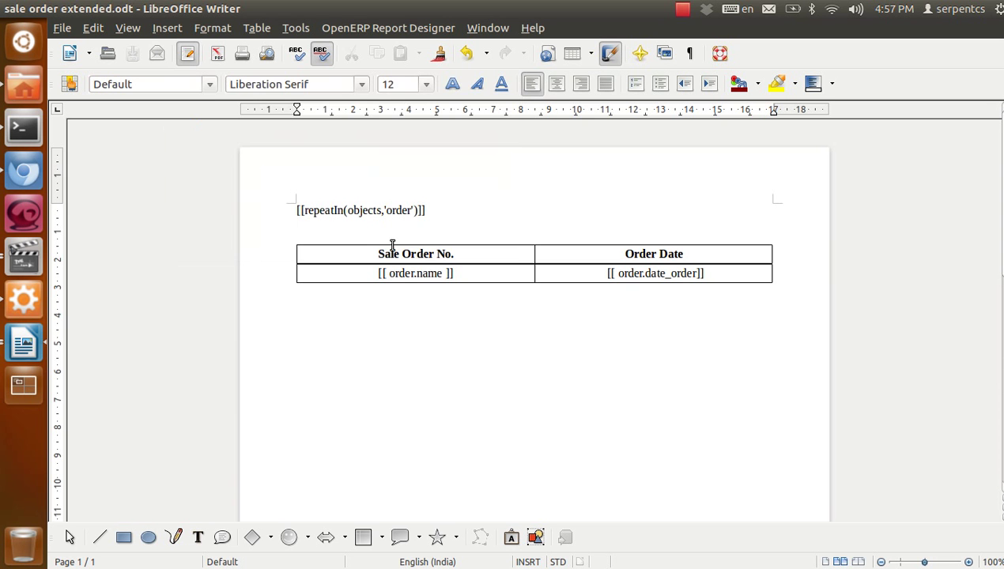
# Reload the SO007 sales order page and print it with the Sale order Extended report
pyautogui.click(23, 172)
pyautogui.click(548, 143)
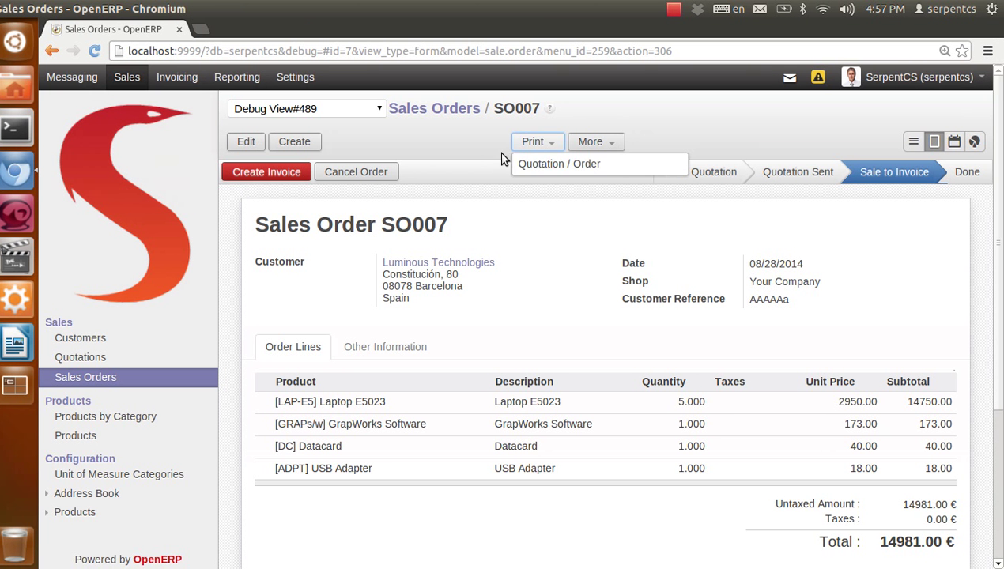
pyautogui.click(457, 143)
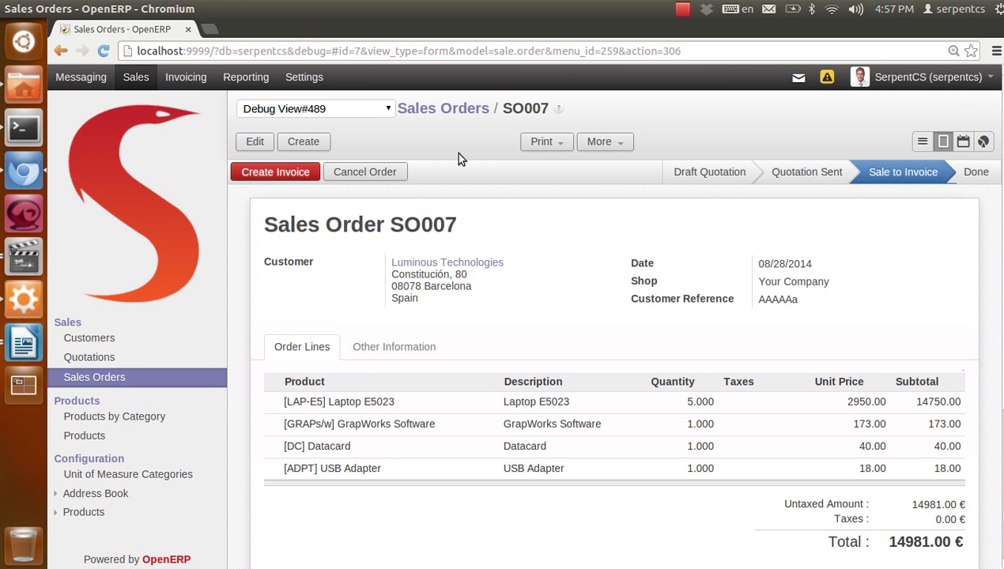
pyautogui.press('F5')
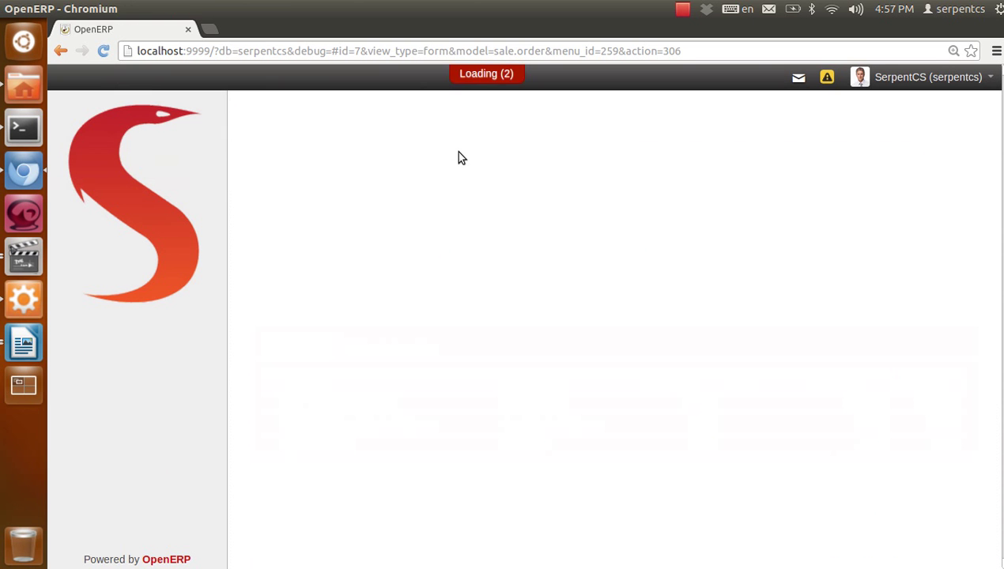
pyautogui.click(541, 141)
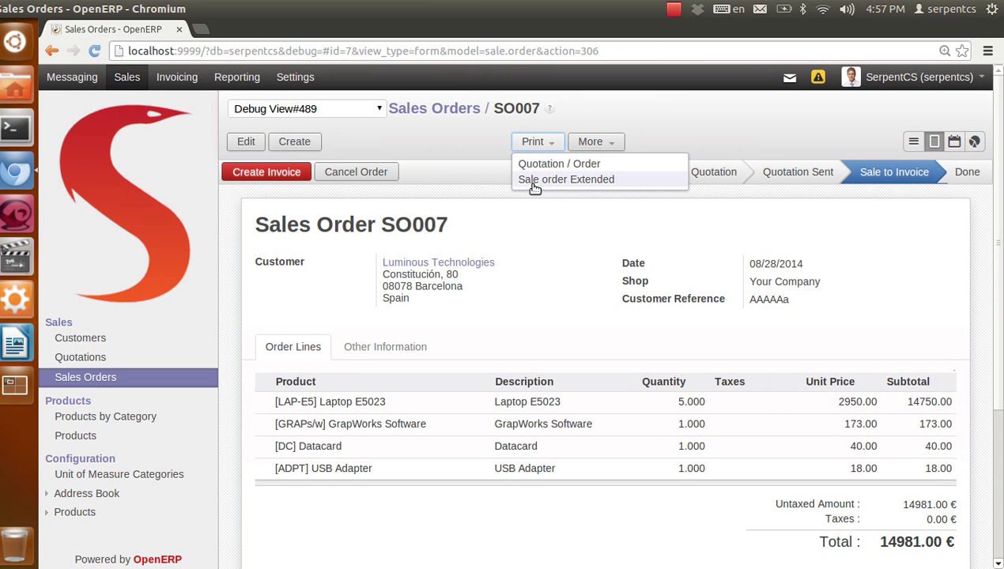
pyautogui.click(544, 179)
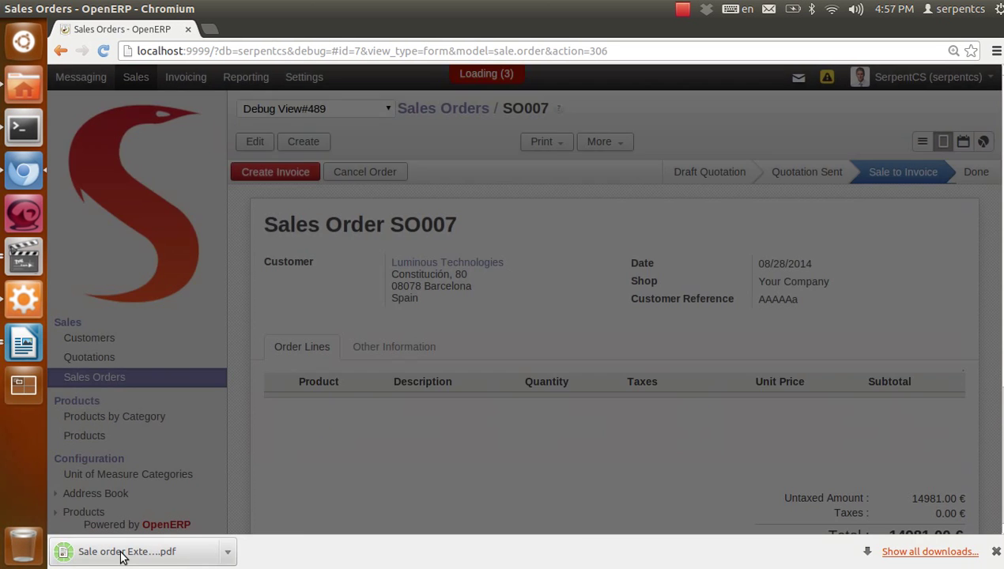
# Open the downloaded PDF and check SO007 with order date 2014-08-28 in the table
pyautogui.click(114, 556)
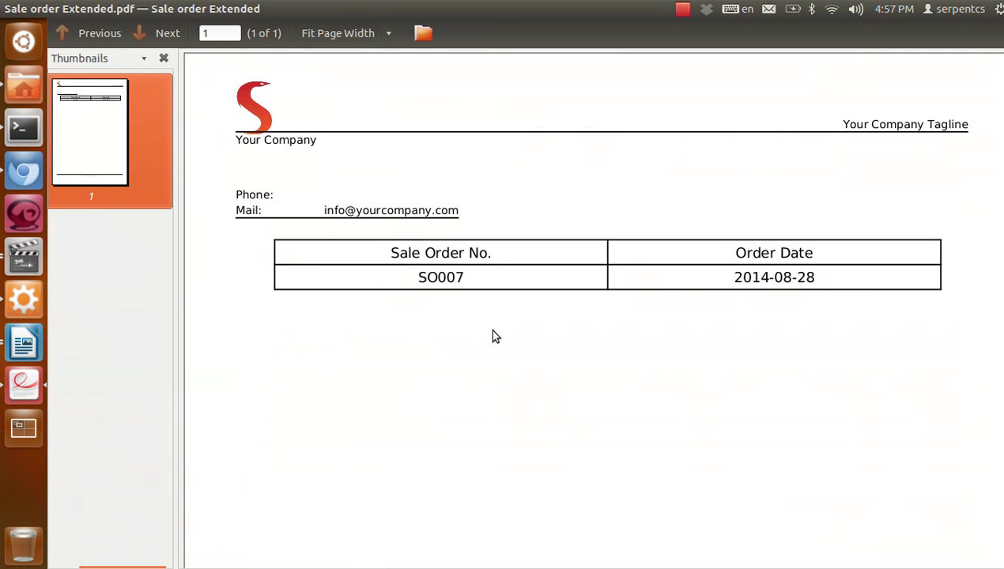
pyautogui.doubleClick(764, 277)
pyautogui.click(649, 385)
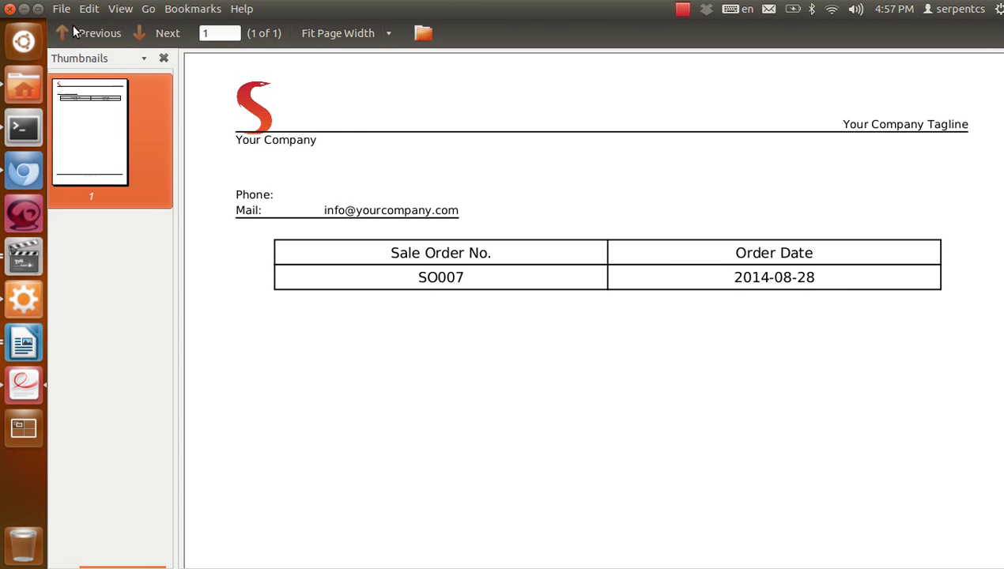
# Close the PDF, return to the Writer template, add an empty line below the table, and save
pyautogui.click(8, 9)
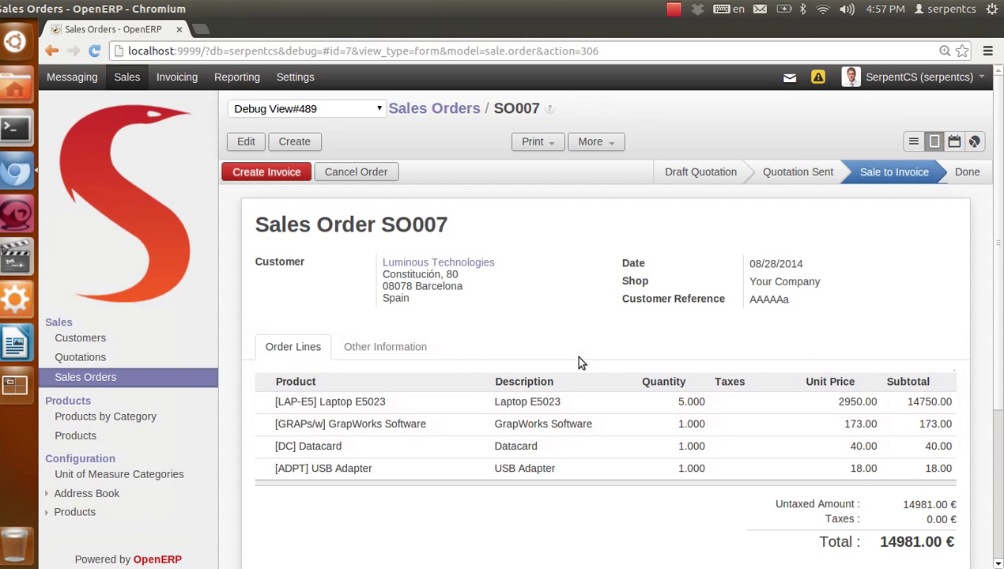
pyautogui.click(23, 342)
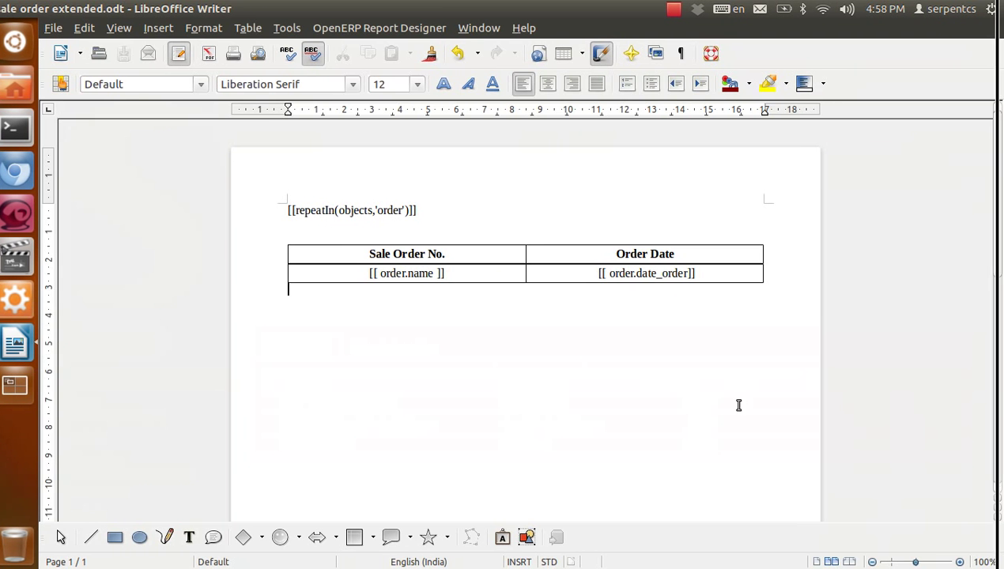
pyautogui.press('Return')
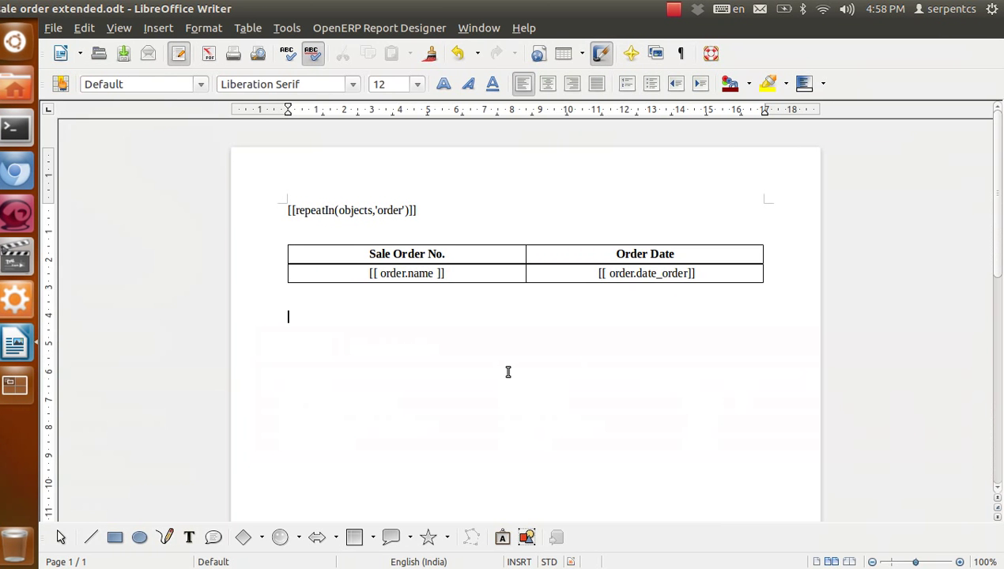
pyautogui.hotkey('ctrl', 's')
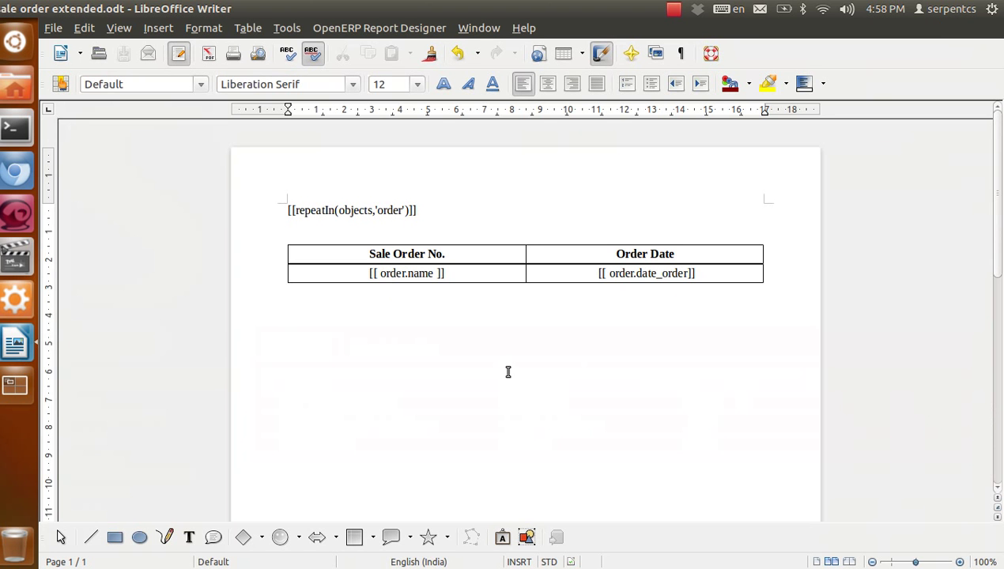